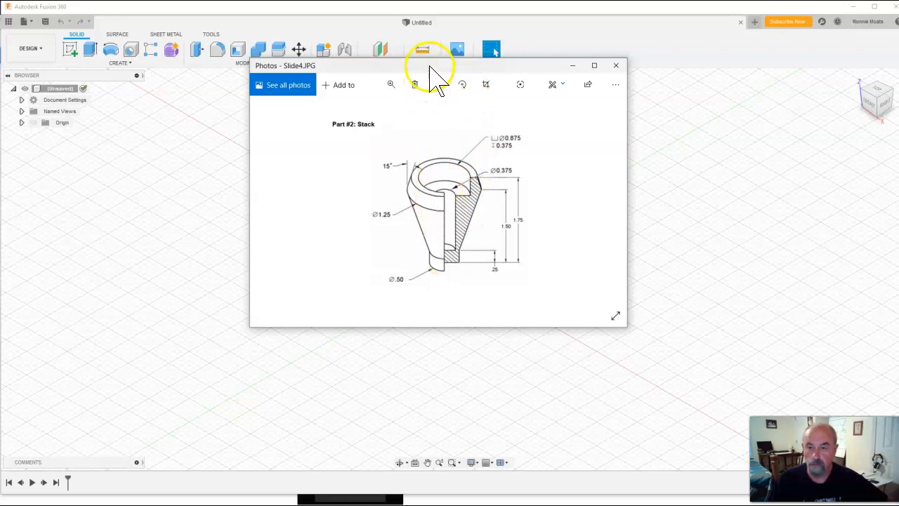
Start a new sketch on the front plane
drag(435, 79, 898, 140)
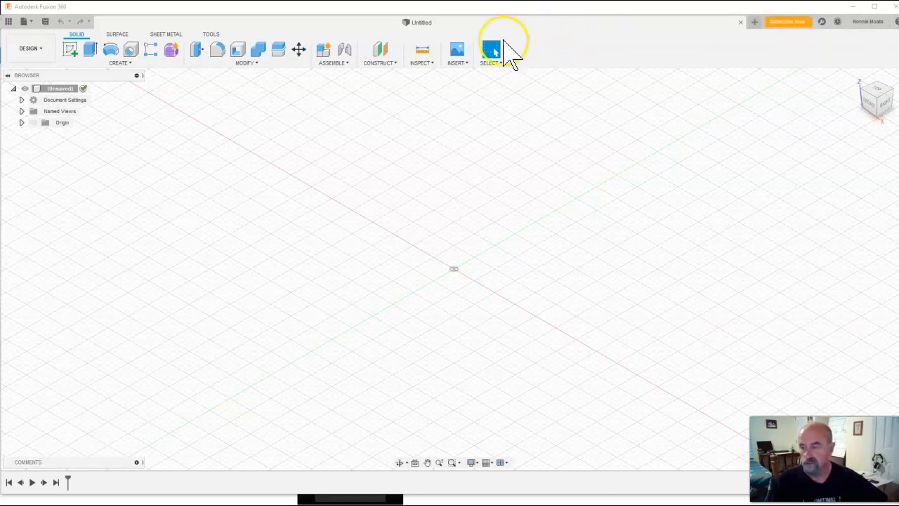
click(68, 54)
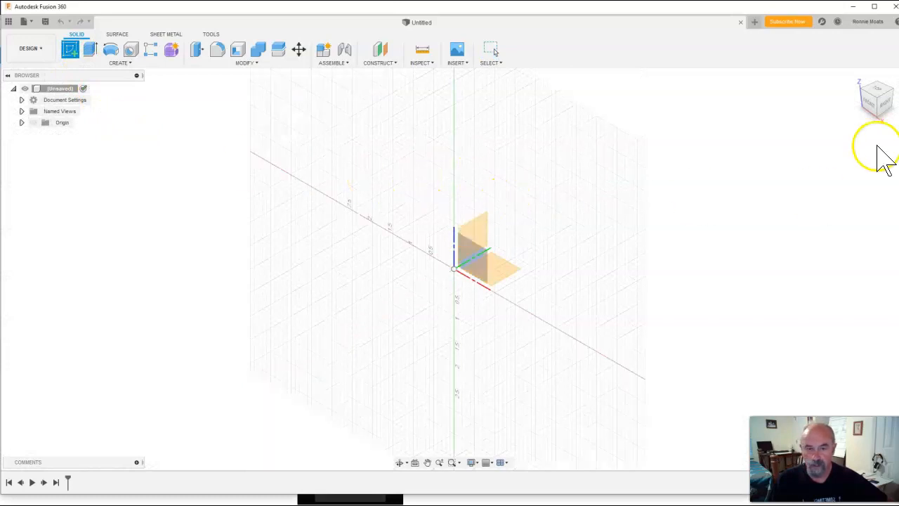
click(477, 255)
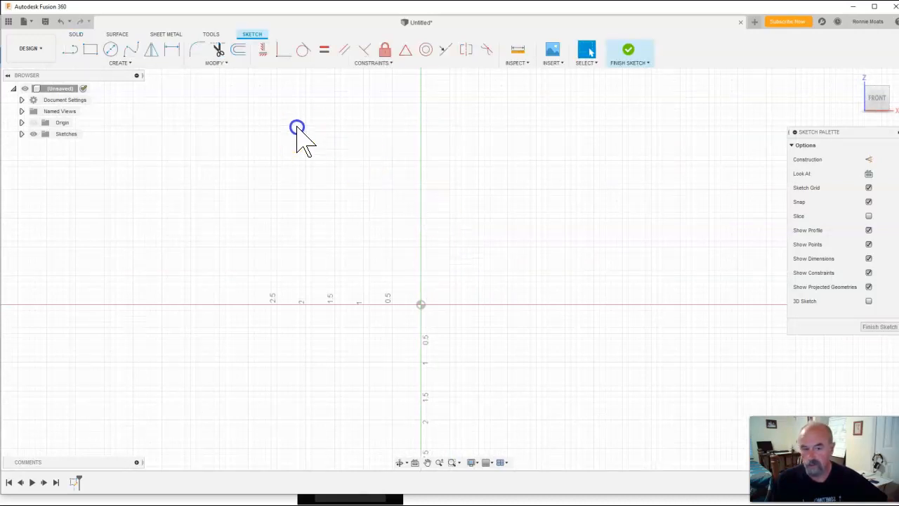
Draw a horizontal line 0.25 in long starting at the origin along the x-axis
click(71, 53)
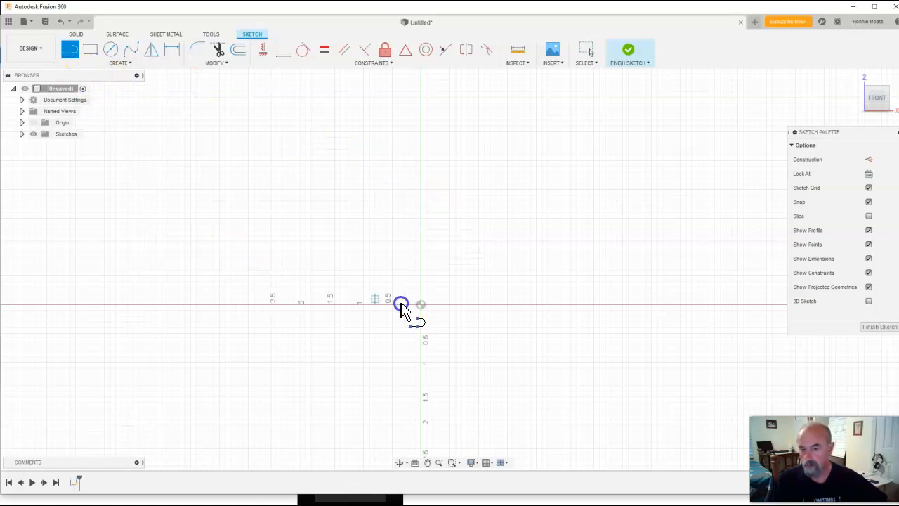
click(421, 306)
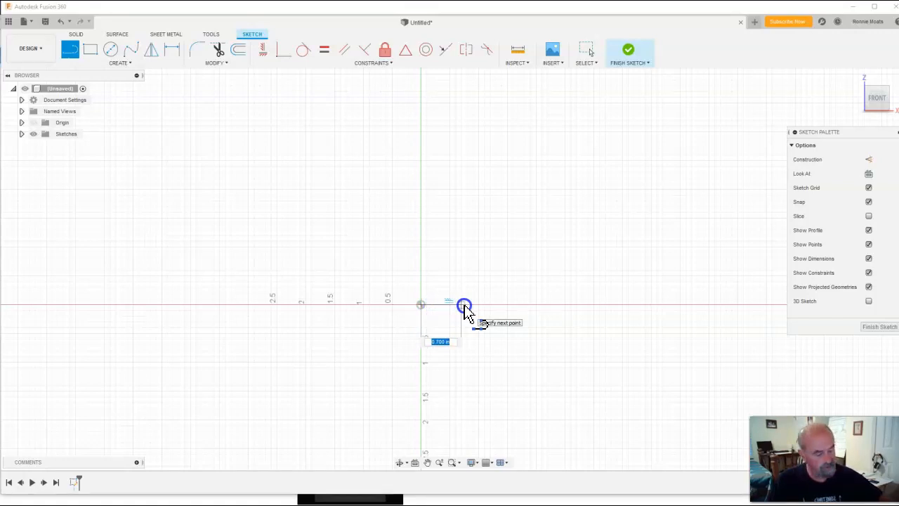
text(.25)
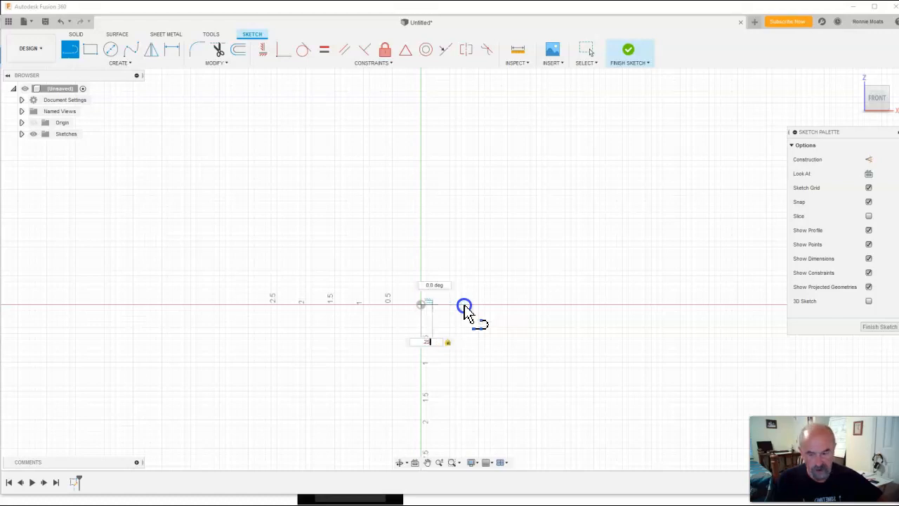
key(Return)
key(Escape)
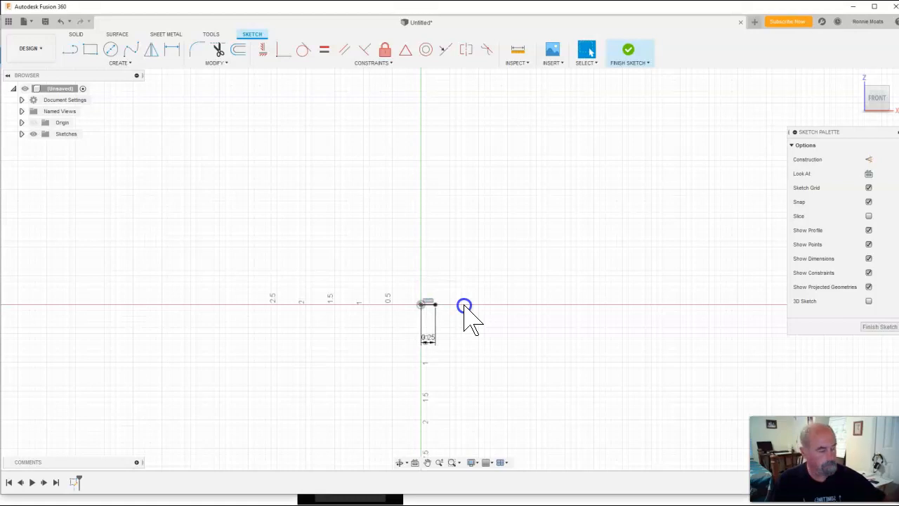
Draw a short vertical line up from the base line's end, continuing with a slanted line rising to the upper right
drag(898, 44, 587, 59)
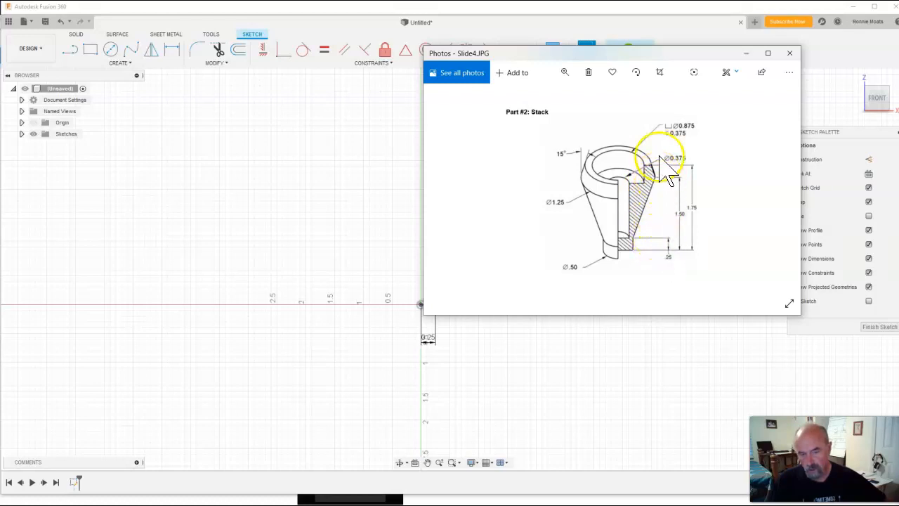
drag(636, 55, 898, 91)
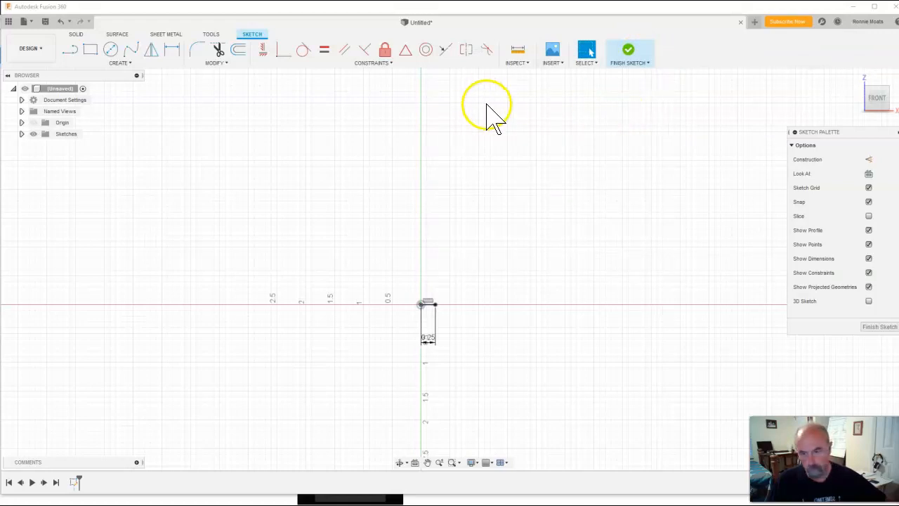
click(455, 337)
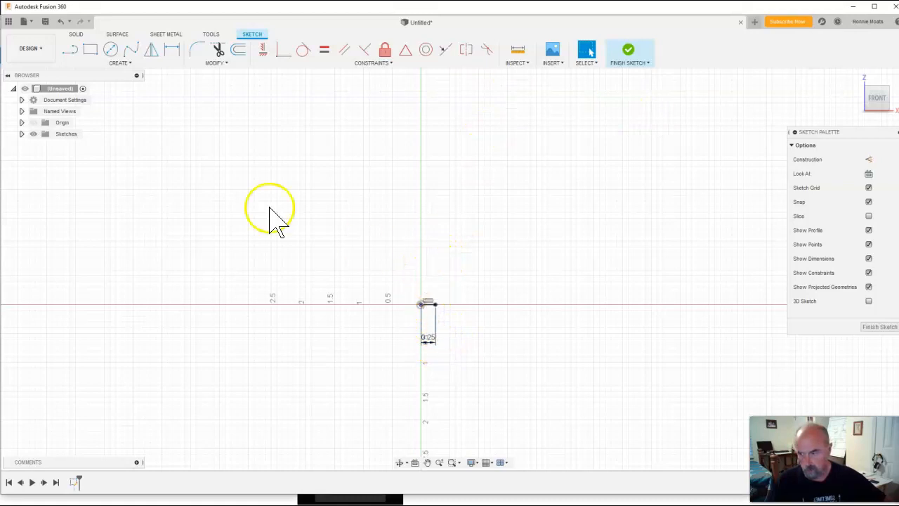
click(70, 50)
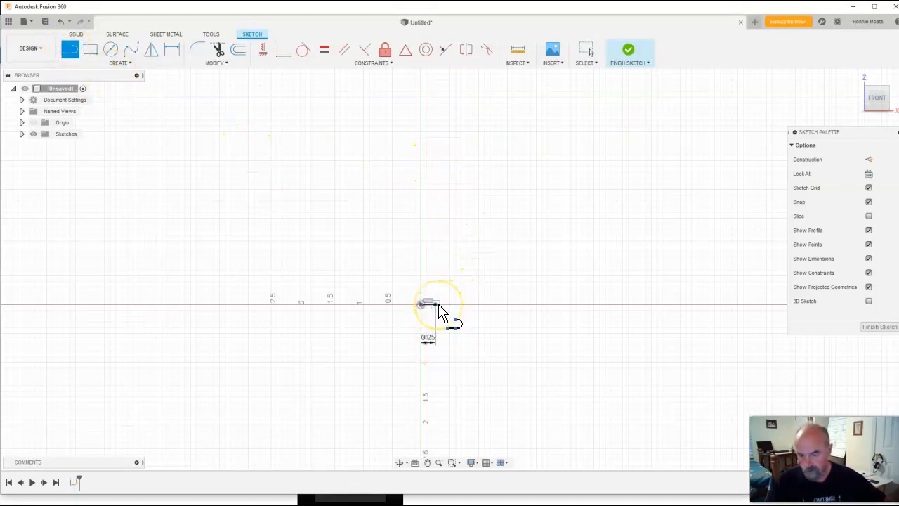
click(436, 295)
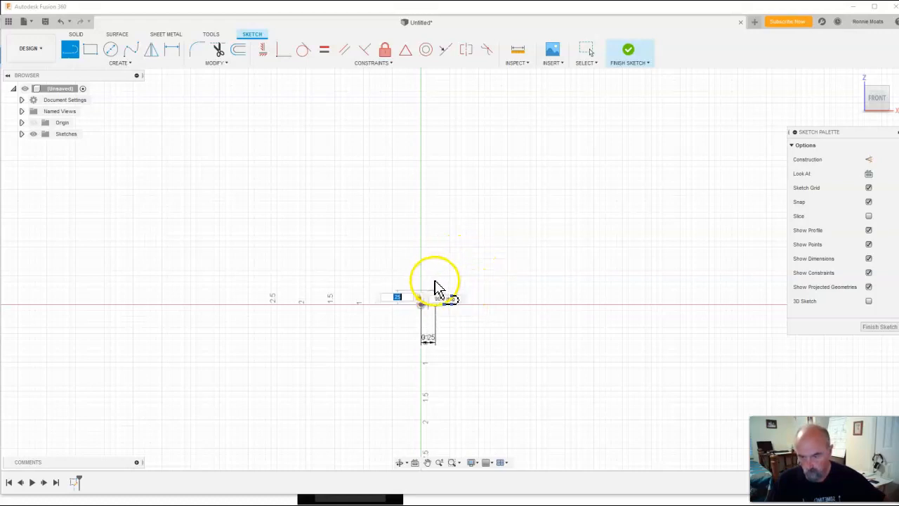
click(436, 284)
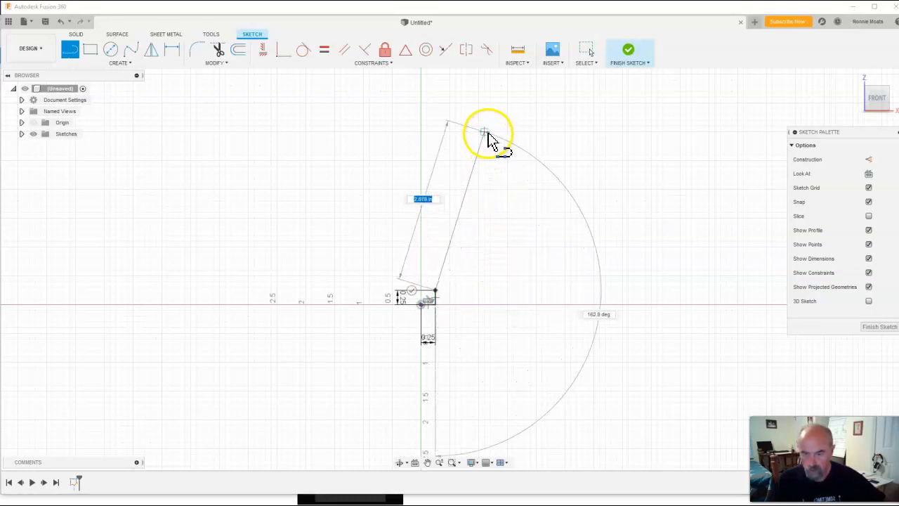
click(495, 139)
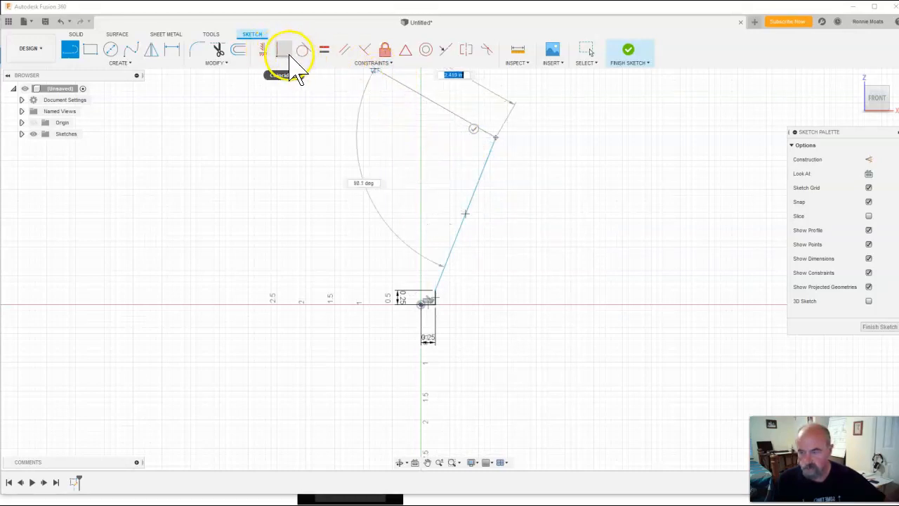
Dimension the vertical height from the base line to the slanted line's top endpoint as 1.5 in
click(175, 51)
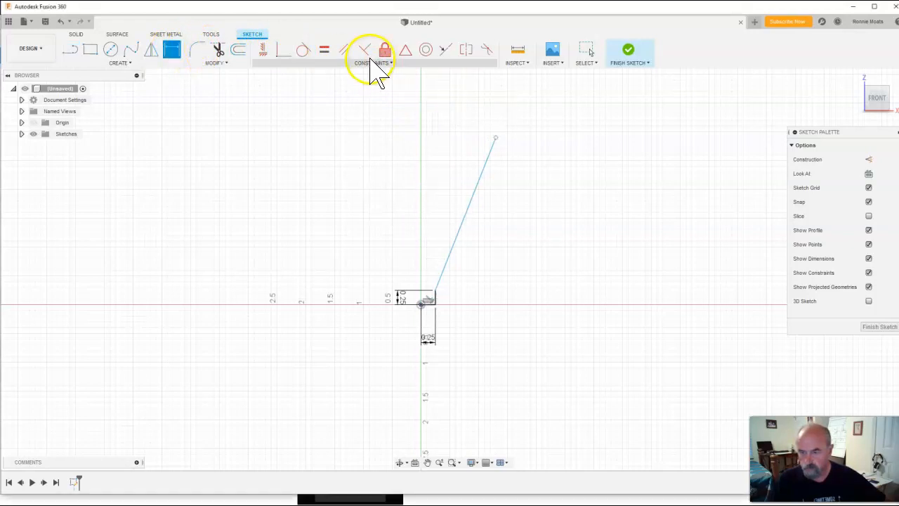
click(496, 140)
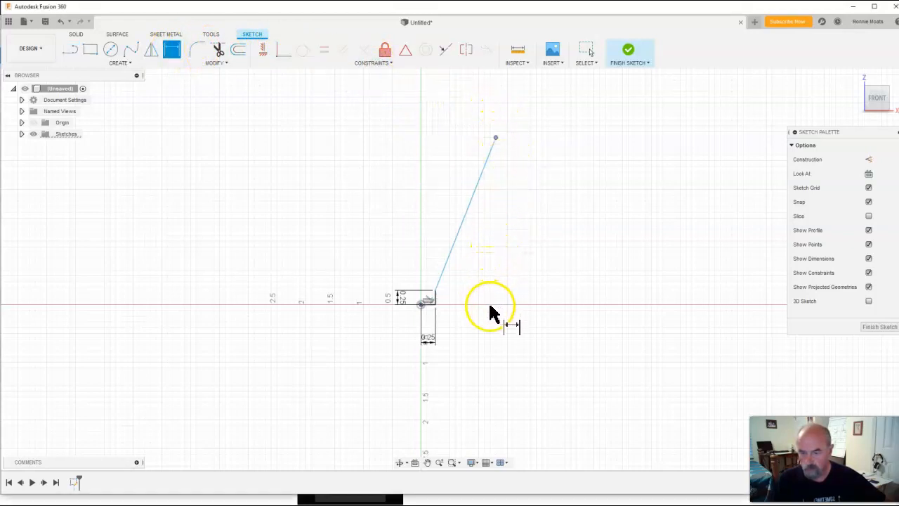
click(436, 301)
click(438, 288)
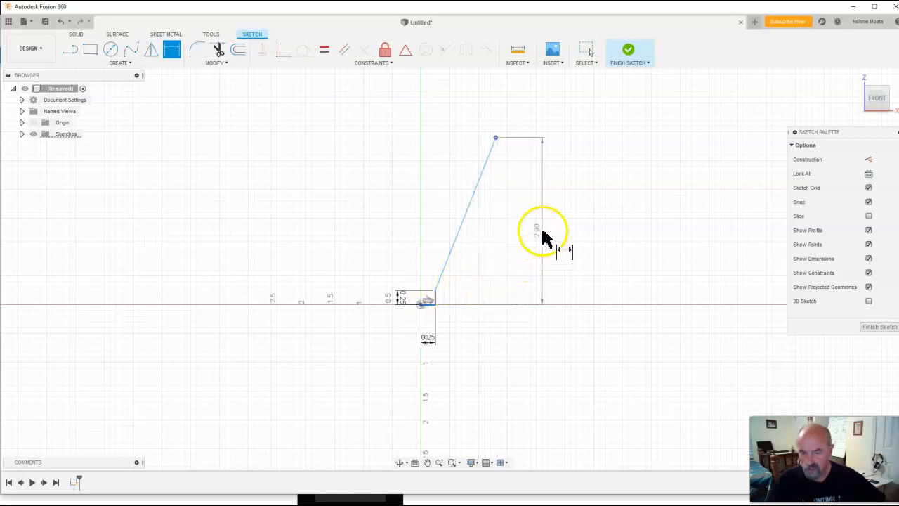
click(547, 221)
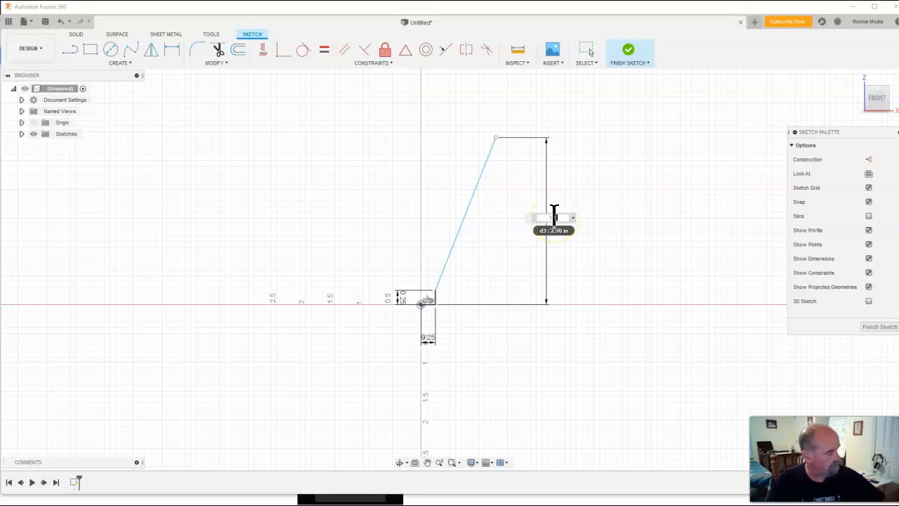
text(1.5)
key(Return)
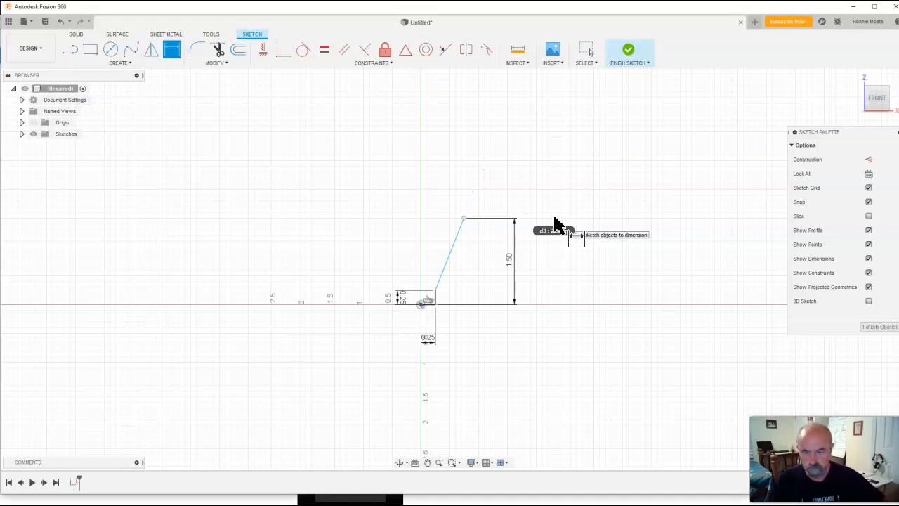
Dimension the horizontal distance from the vertical axis to the slanted line's top endpoint as 1.25/2 in
mouse_move(898, 98)
mouse_down()
mouse_move(762, 100)
mouse_move(679, 114)
mouse_move(657, 98)
mouse_up()
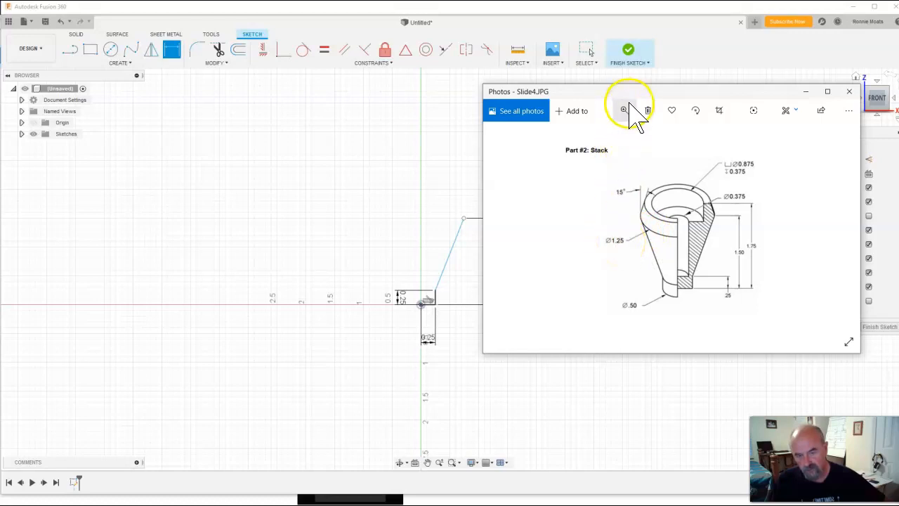
drag(618, 99, 662, 132)
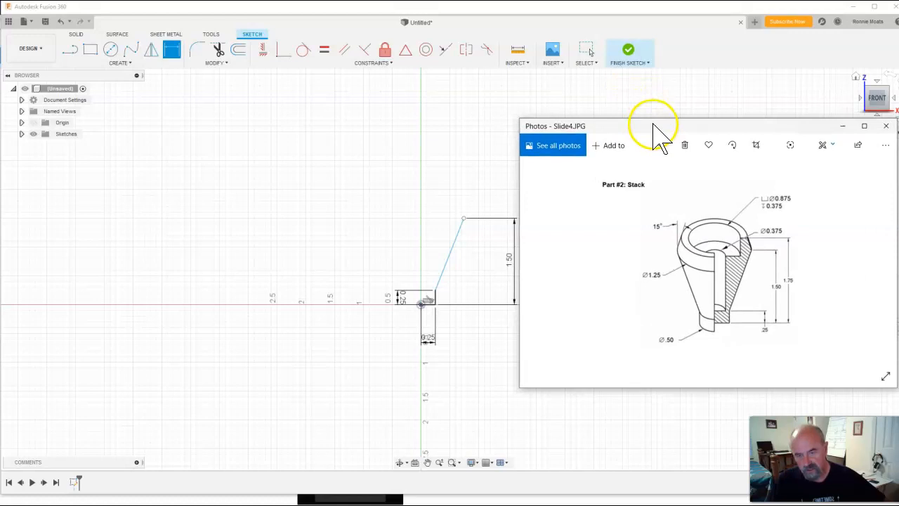
click(679, 68)
key(d)
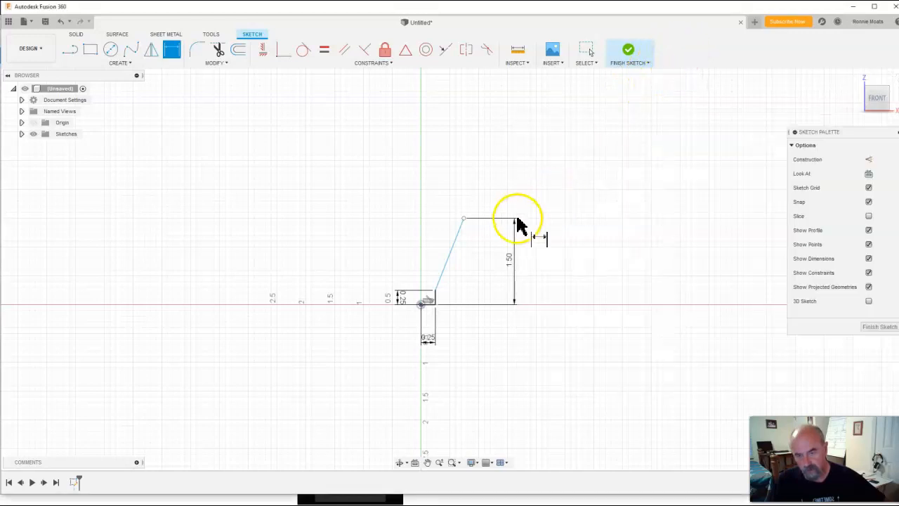
click(172, 50)
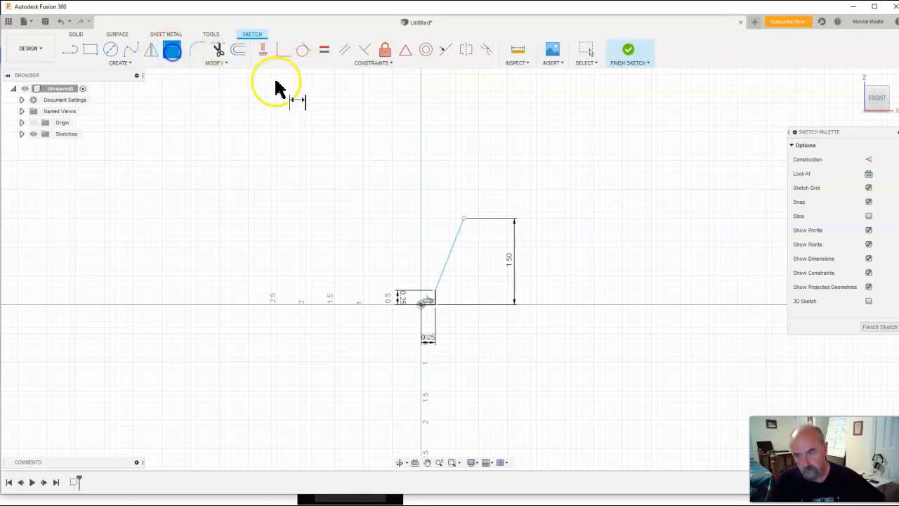
click(465, 220)
click(419, 303)
click(422, 305)
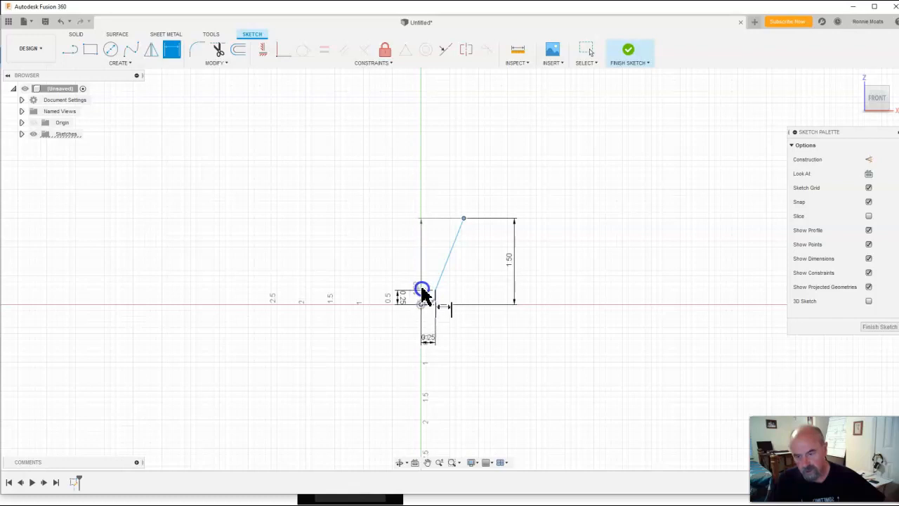
click(451, 205)
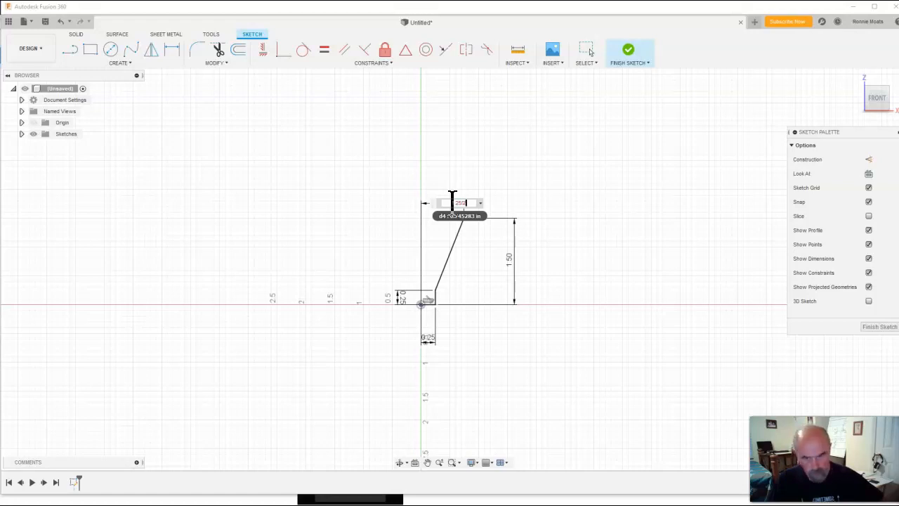
key(Return)
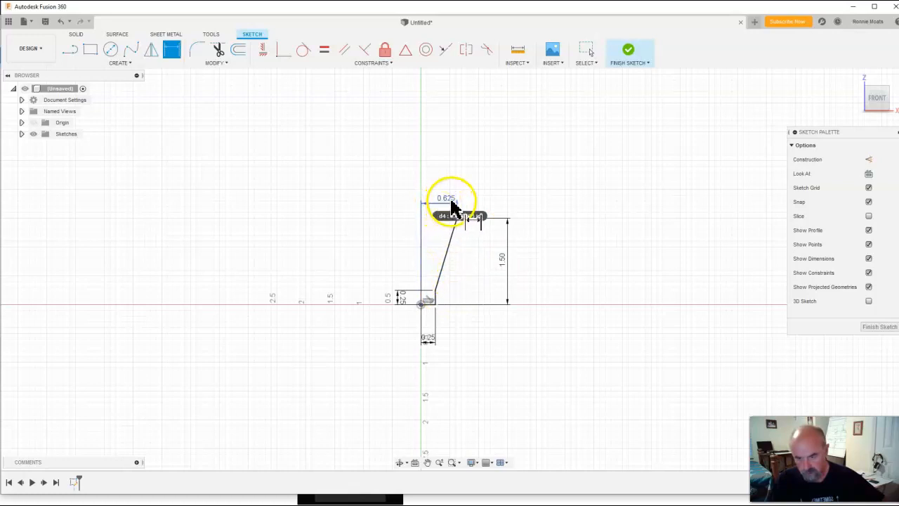
Reopen the 1.25/2 dimension and compare it with the reference drawing before confirming it
double_click(451, 202)
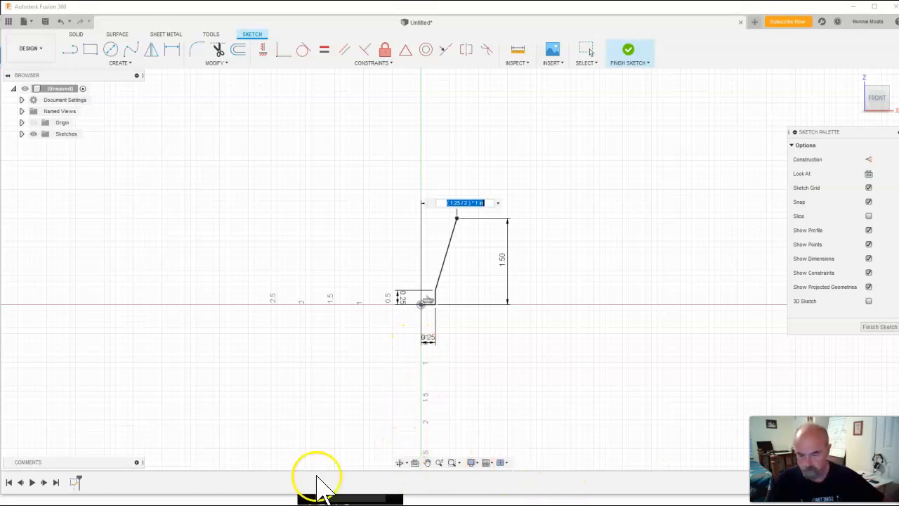
mouse_move(316, 504)
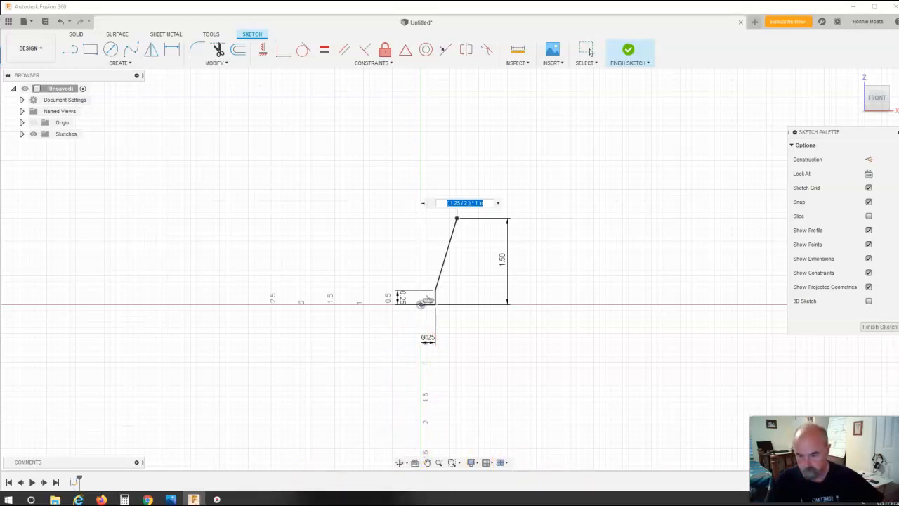
click(172, 500)
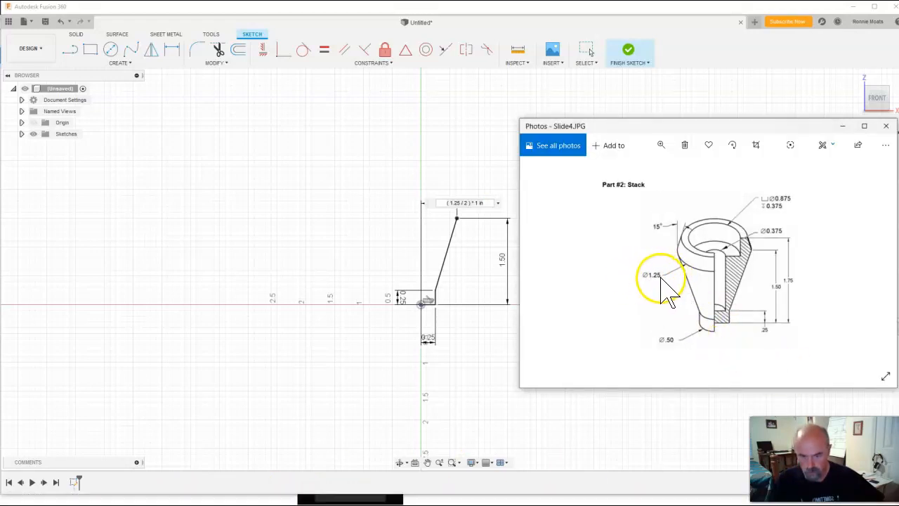
drag(687, 128, 898, 149)
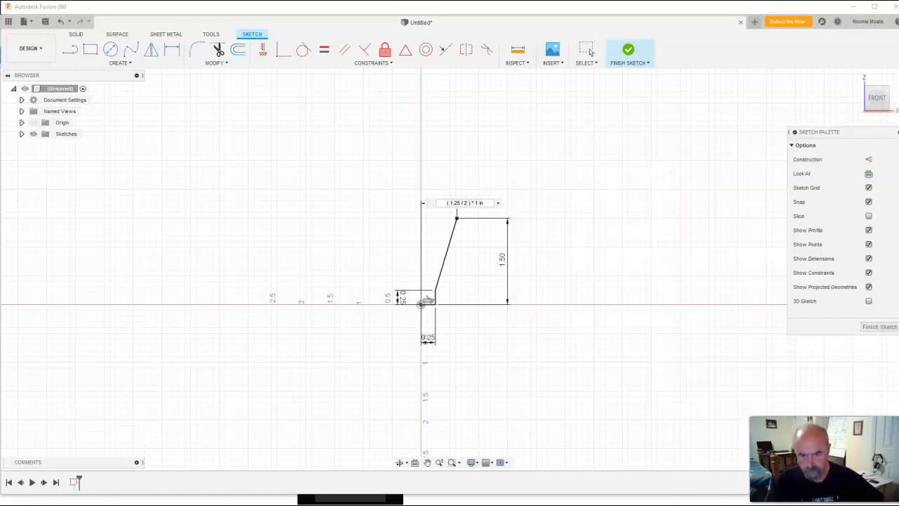
click(507, 163)
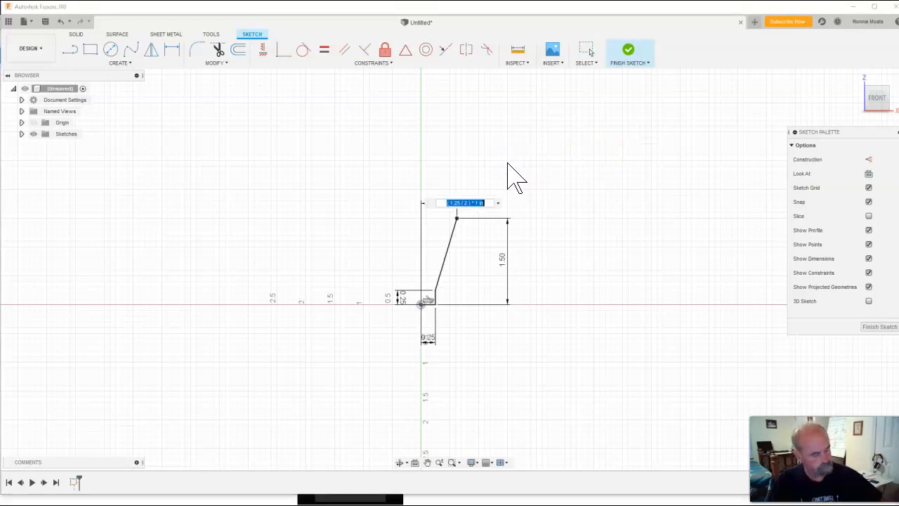
key(Return)
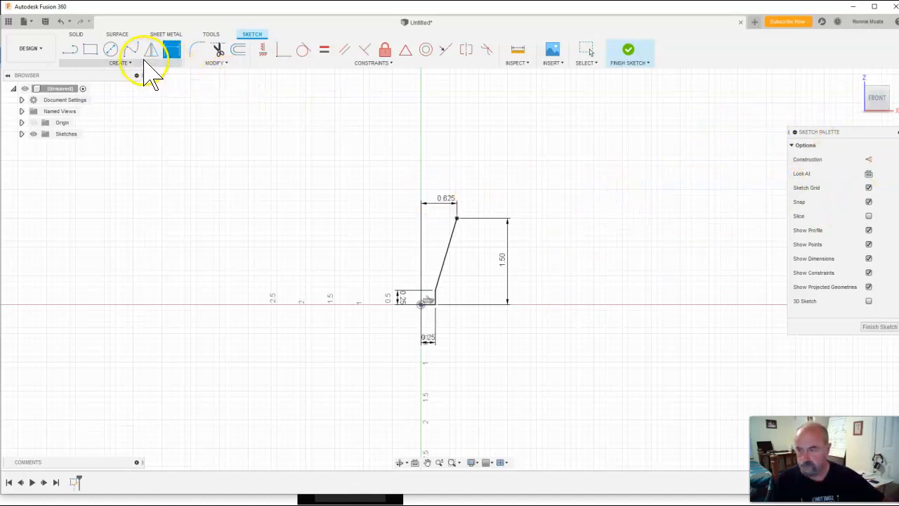
Draw a short line from the slanted line's top endpoint up toward the left
click(71, 50)
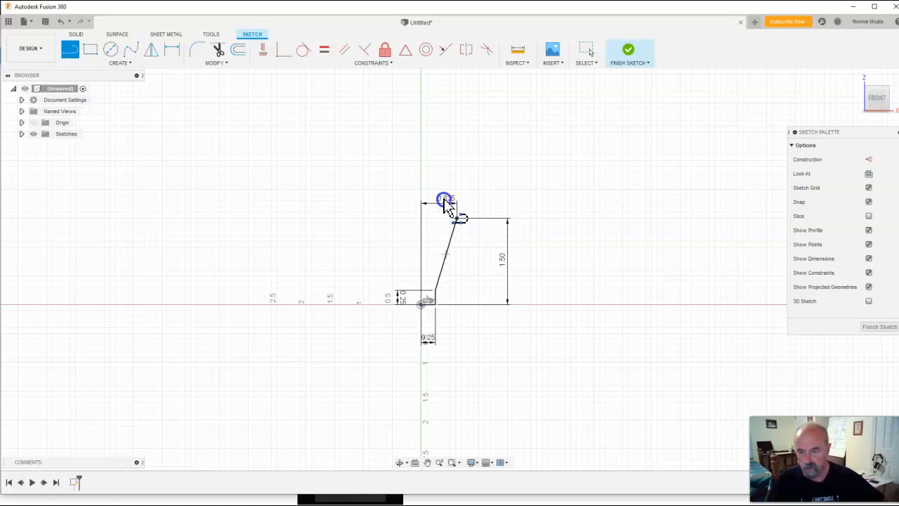
click(440, 186)
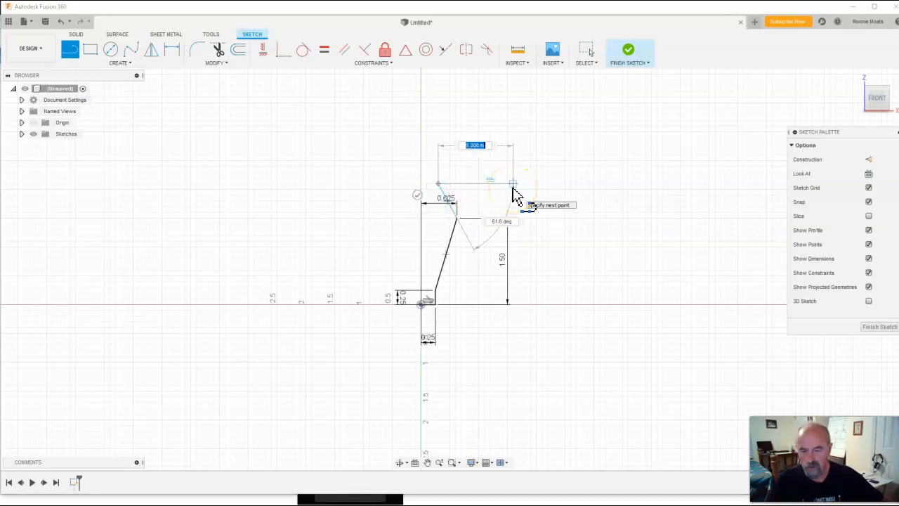
key(Escape)
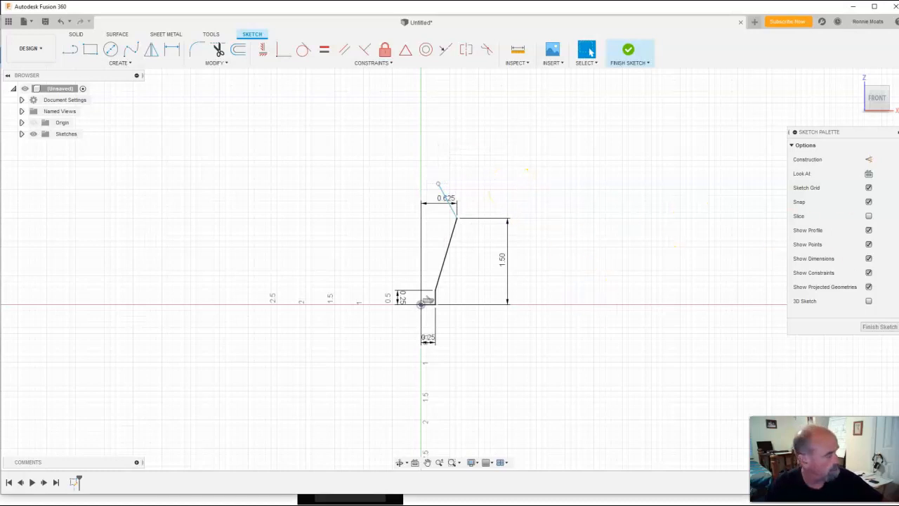
Examine the top angle callout on the Stack reference drawing
mouse_move(898, 147)
mouse_down()
mouse_move(622, 150)
mouse_move(501, 170)
mouse_move(473, 116)
mouse_move(487, 89)
mouse_up()
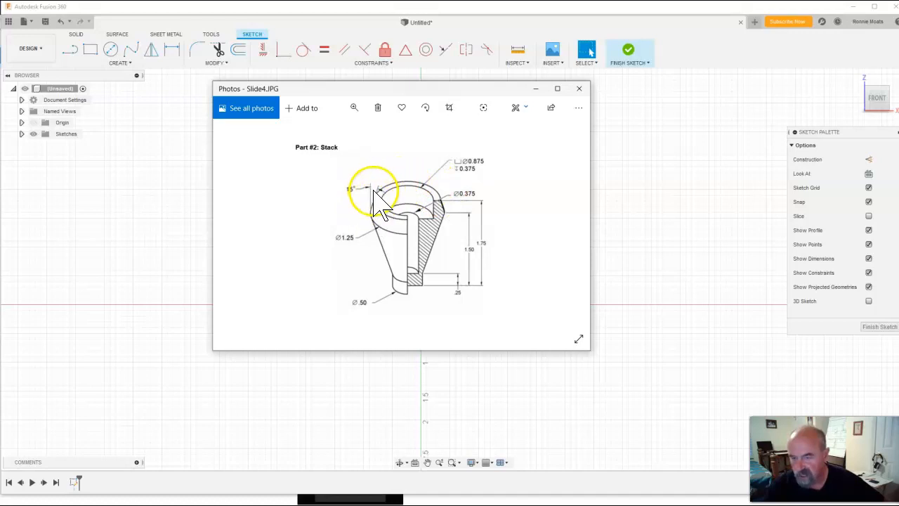
mouse_move(367, 92)
mouse_down()
mouse_move(538, 84)
mouse_move(898, 99)
mouse_up()
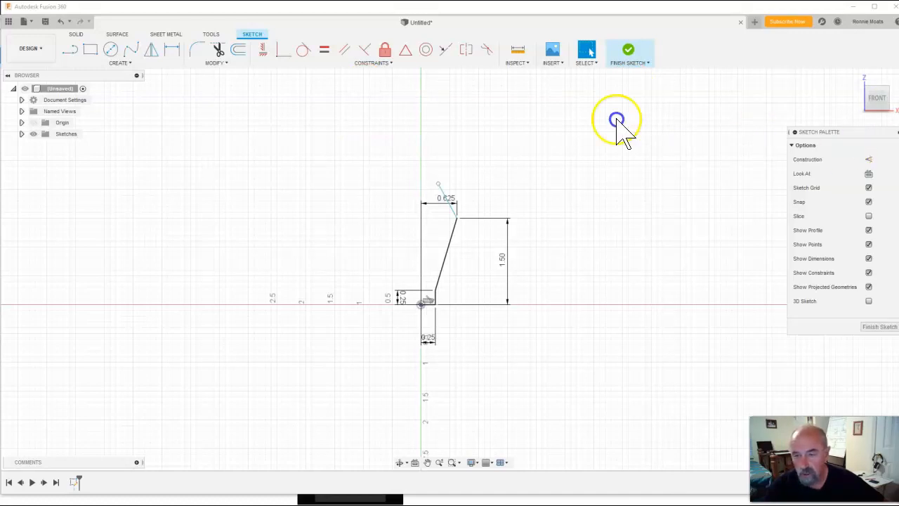
Draw a vertical line straight up from the slanted line's top endpoint
click(69, 51)
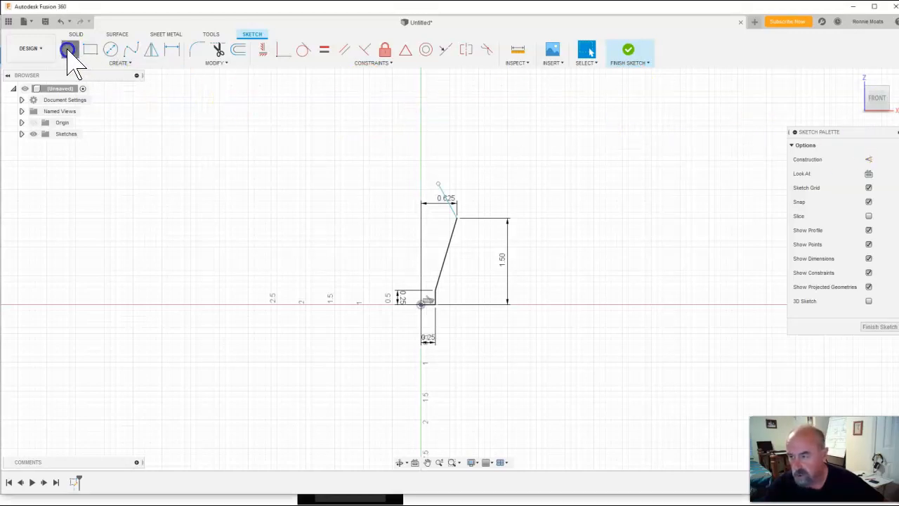
click(457, 218)
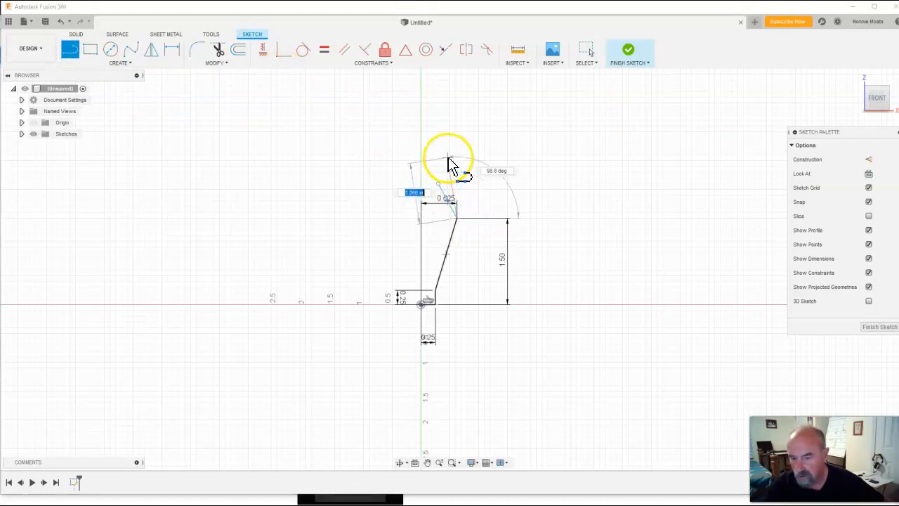
click(457, 132)
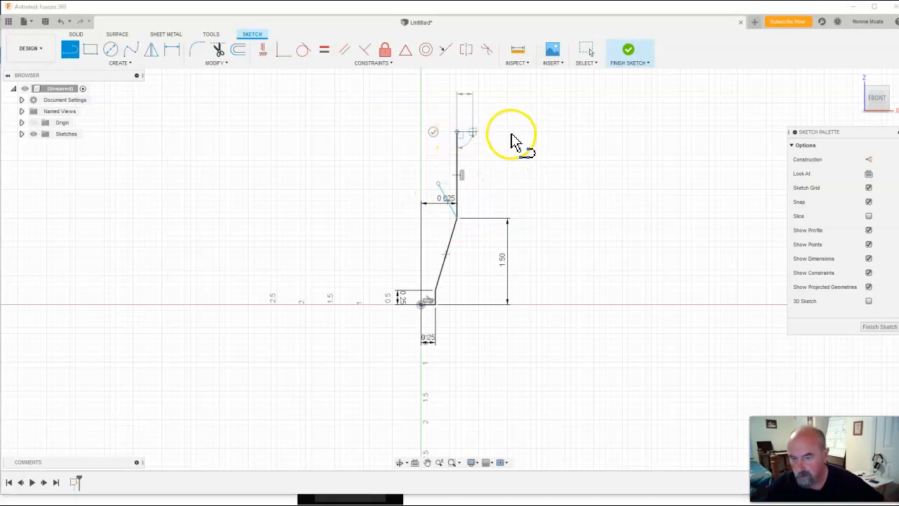
key(Escape)
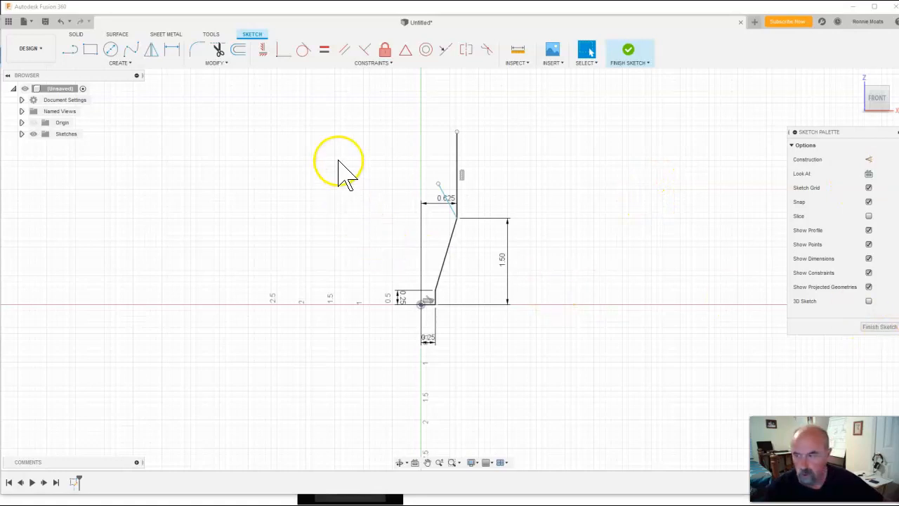
Dimension the angle between the short upper line and the vertical line as 15°
click(172, 50)
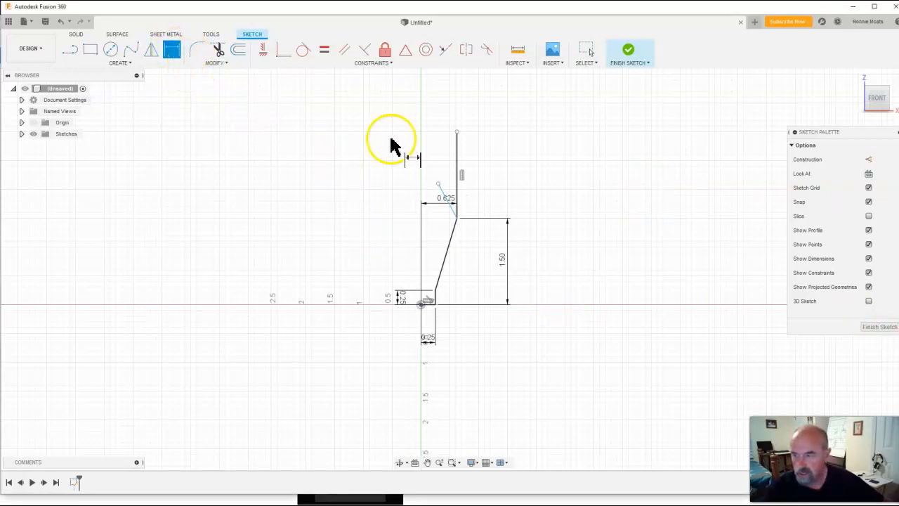
click(449, 199)
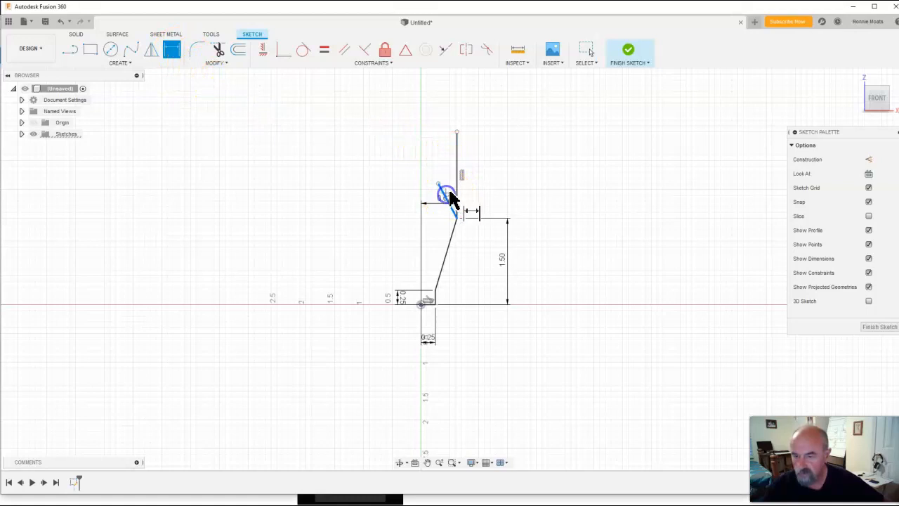
click(457, 182)
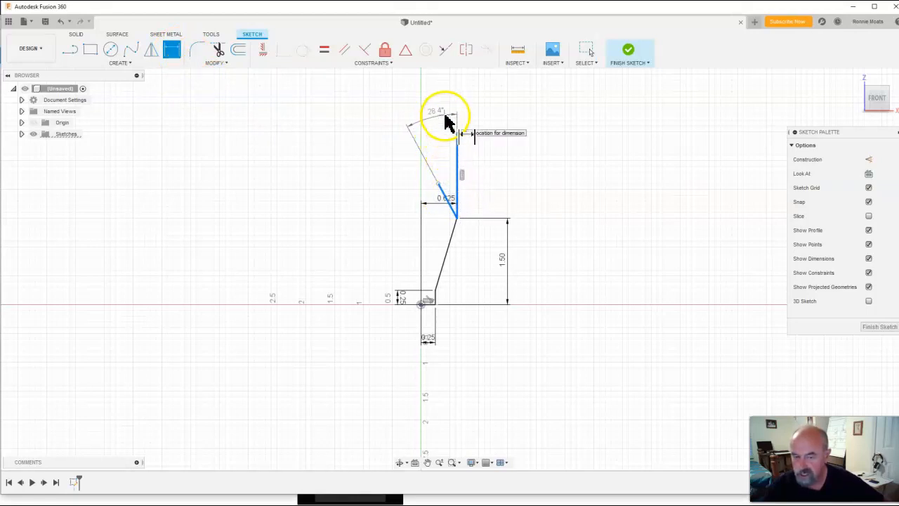
click(440, 108)
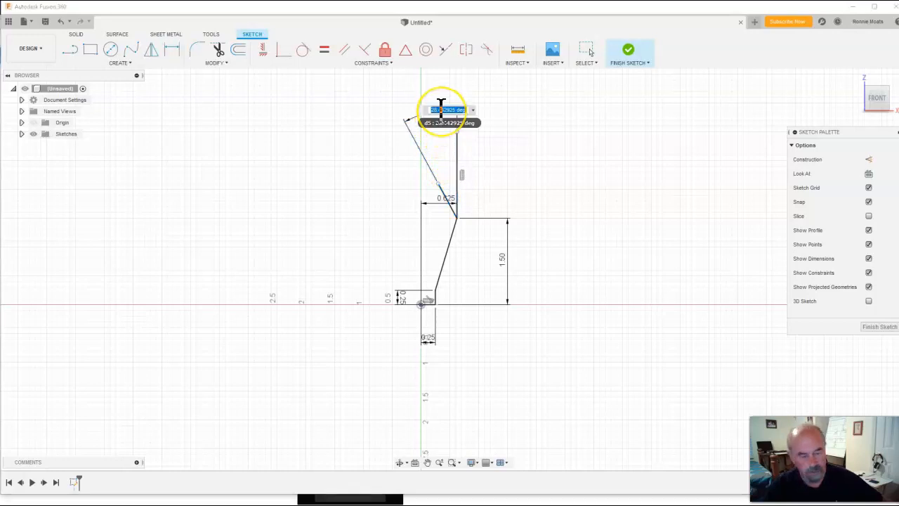
text(15)
key(Return)
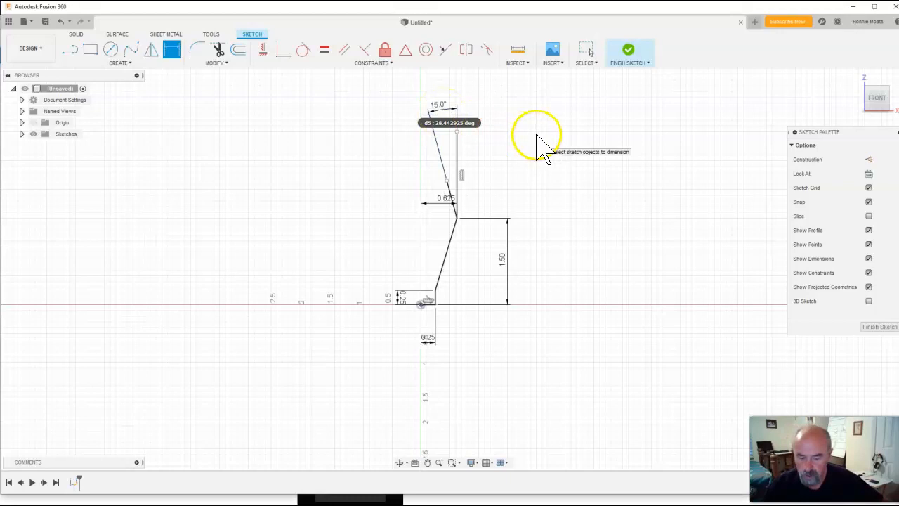
key(Escape)
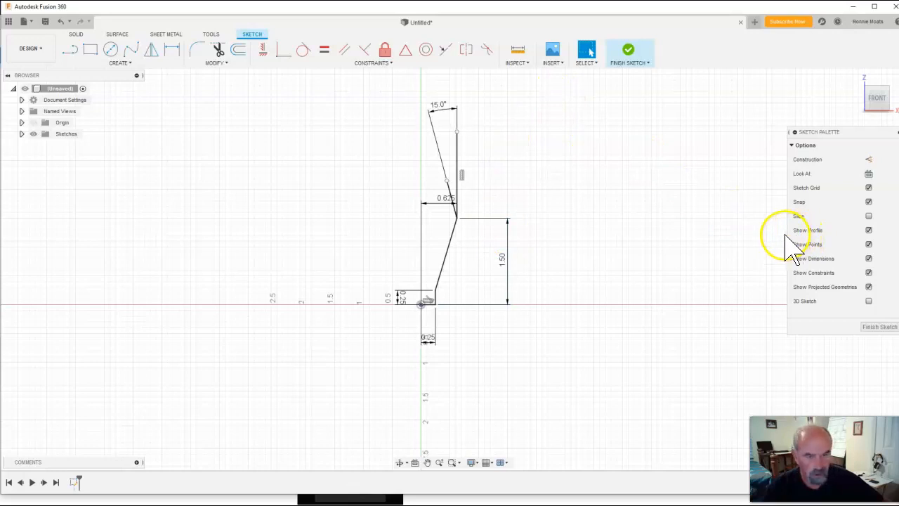
Dimension the height from the base line to the short line's top endpoint as 1.75 in
click(171, 49)
click(447, 182)
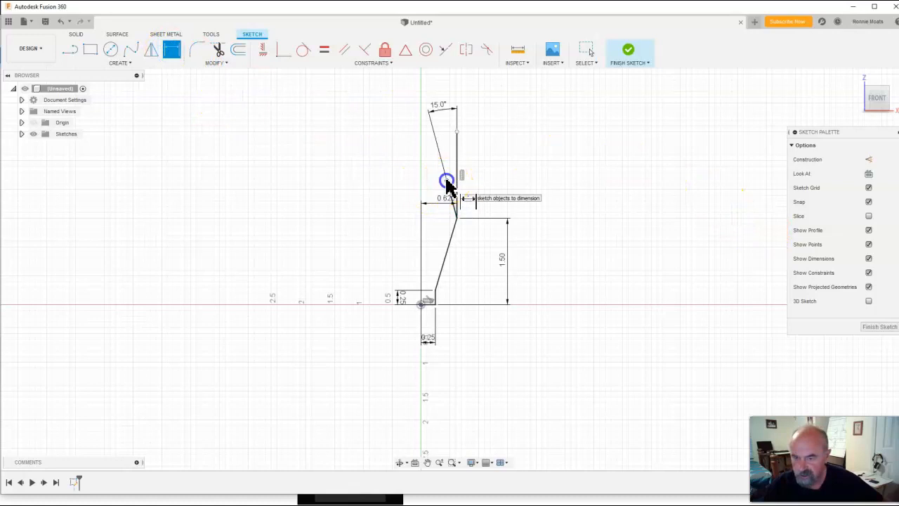
click(430, 305)
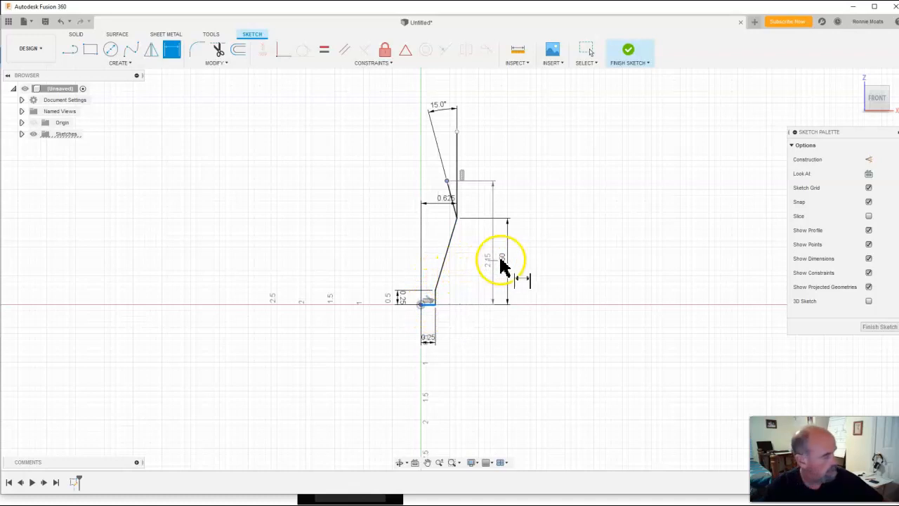
click(531, 257)
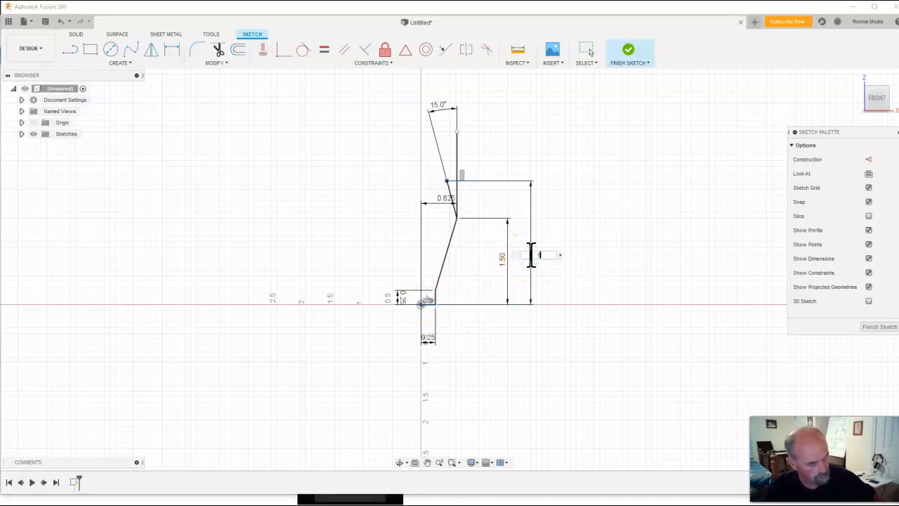
key(Return)
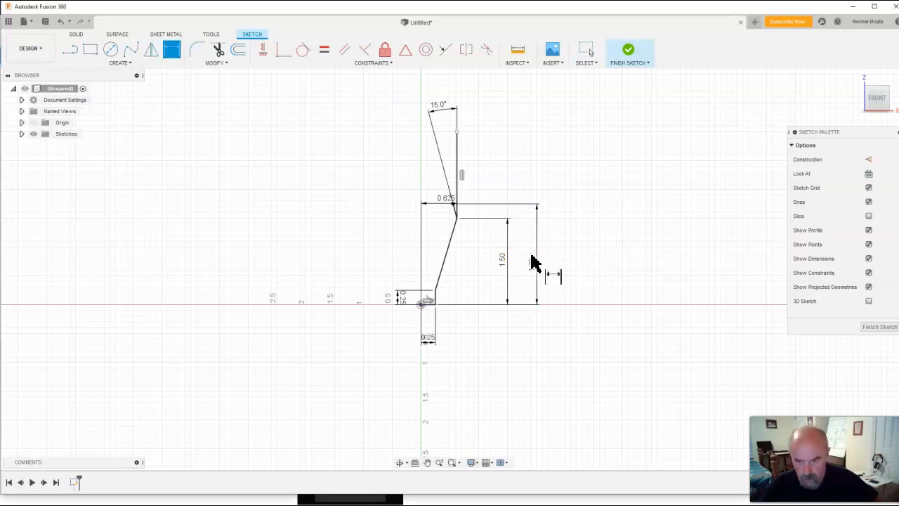
key(Escape)
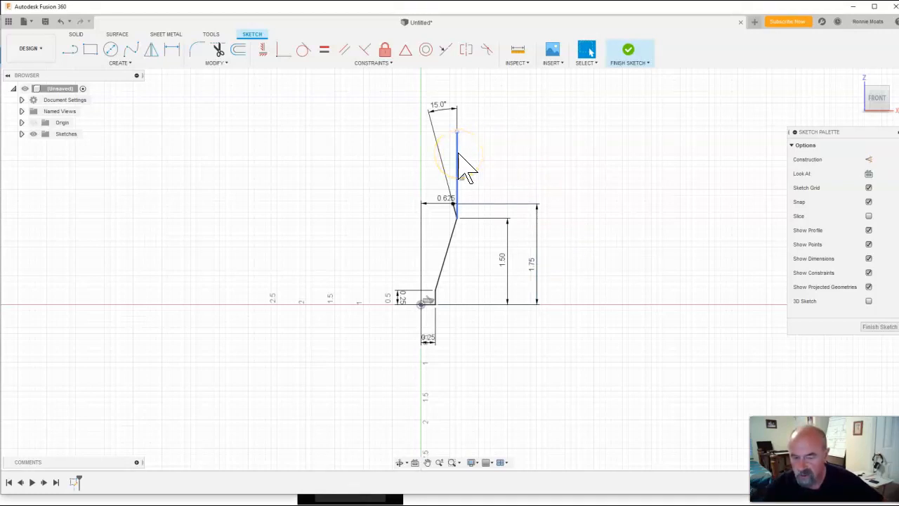
Delete the vertical line above the slanted line
click(533, 167)
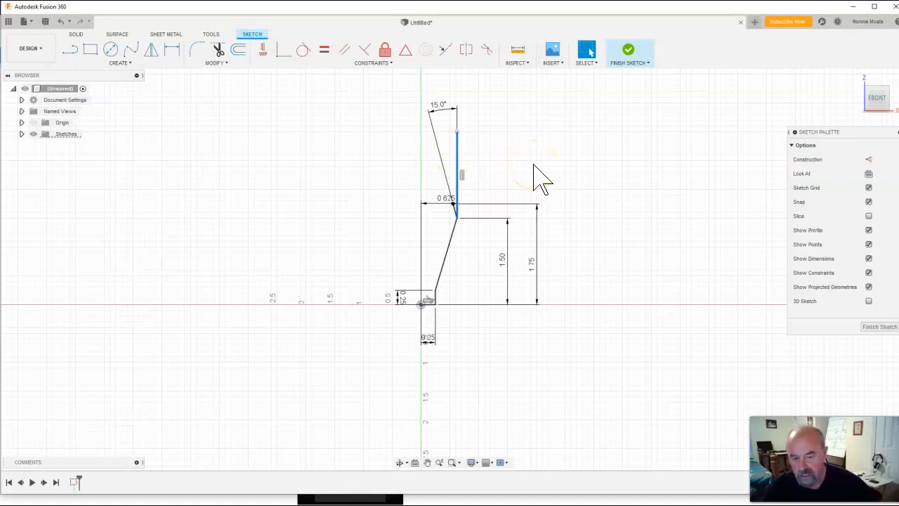
key(Delete)
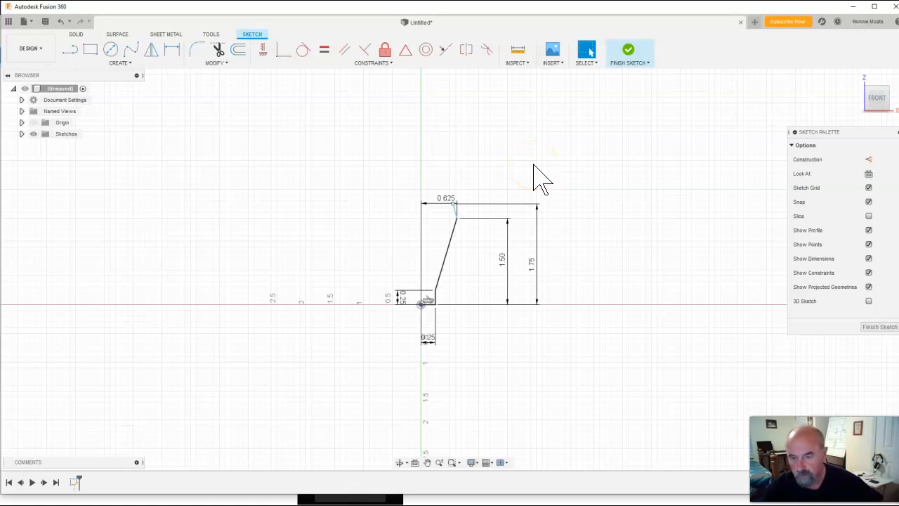
mouse_move(457, 217)
mouse_down()
mouse_move(476, 202)
mouse_move(454, 226)
mouse_move(458, 207)
mouse_move(468, 207)
mouse_up()
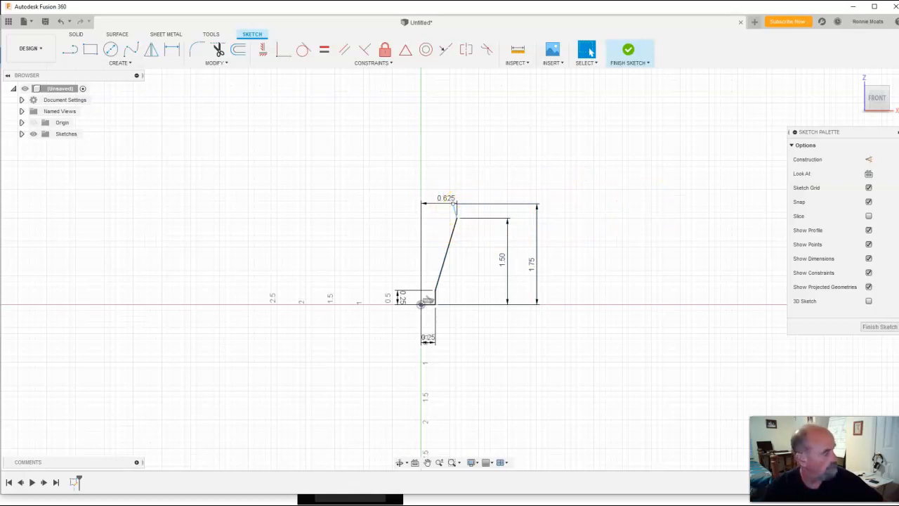
Compare the sketch with the top diameter callouts on the reference drawing
drag(898, 87, 546, 85)
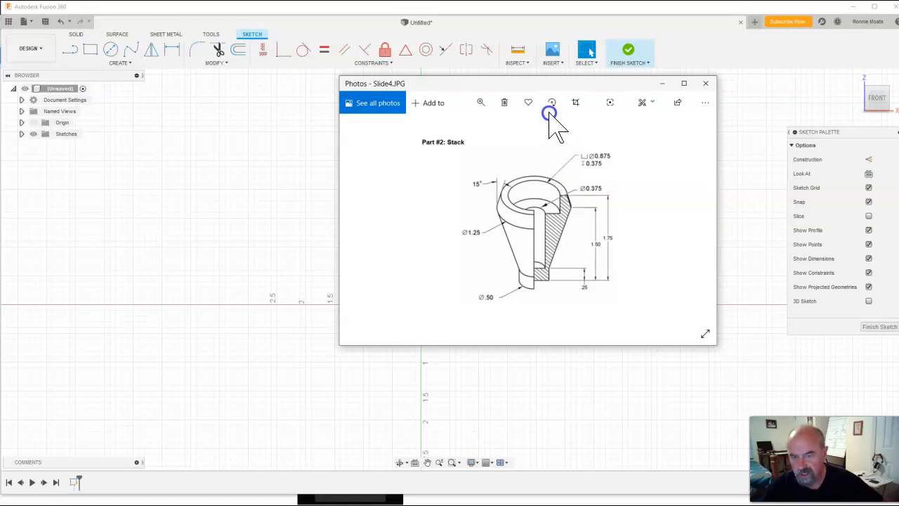
mouse_move(555, 84)
mouse_down()
mouse_move(898, 116)
mouse_move(898, 93)
mouse_move(718, 75)
mouse_up()
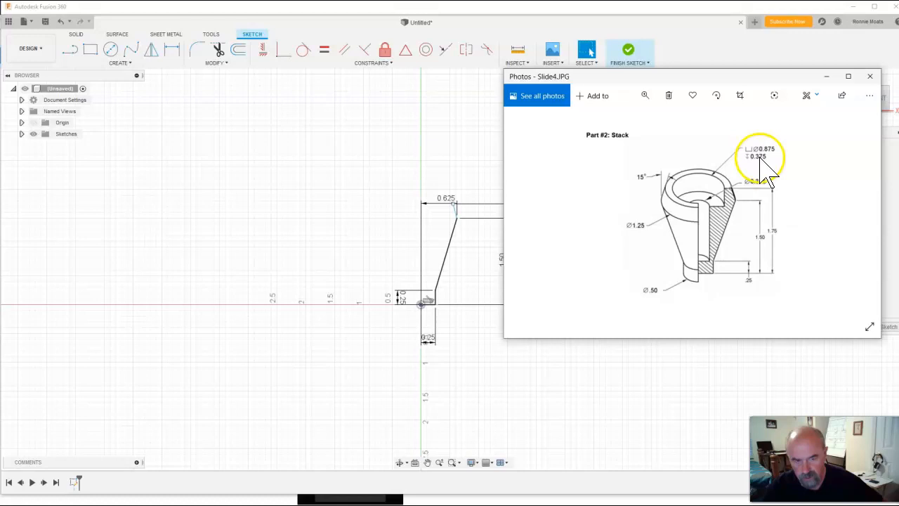
drag(742, 81, 898, 105)
key(super+d)
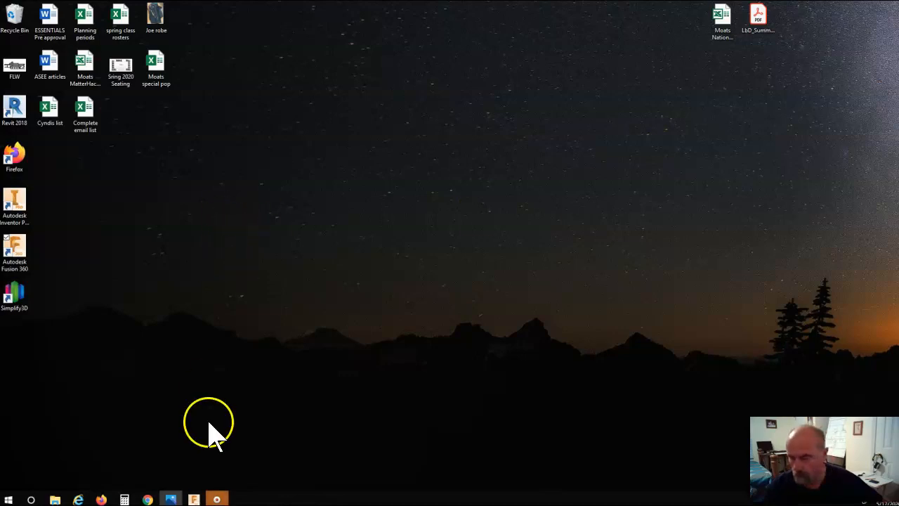
click(199, 500)
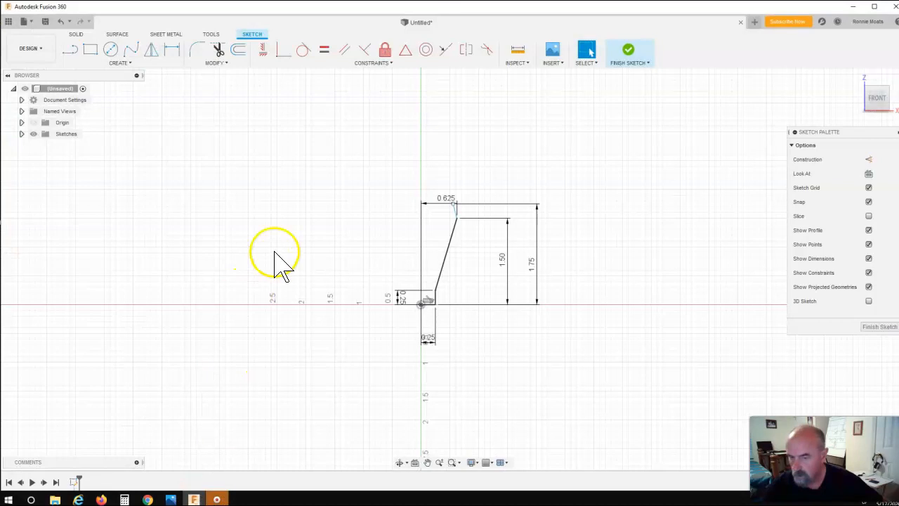
click(70, 50)
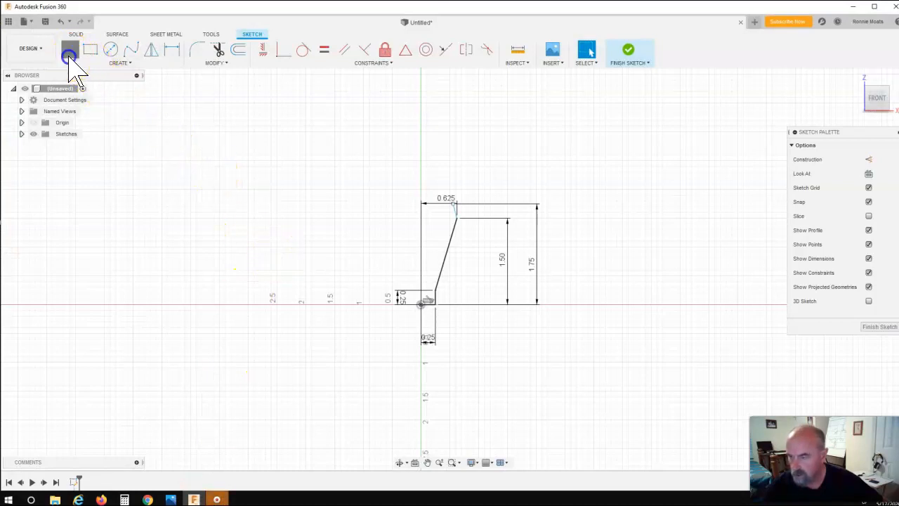
click(454, 206)
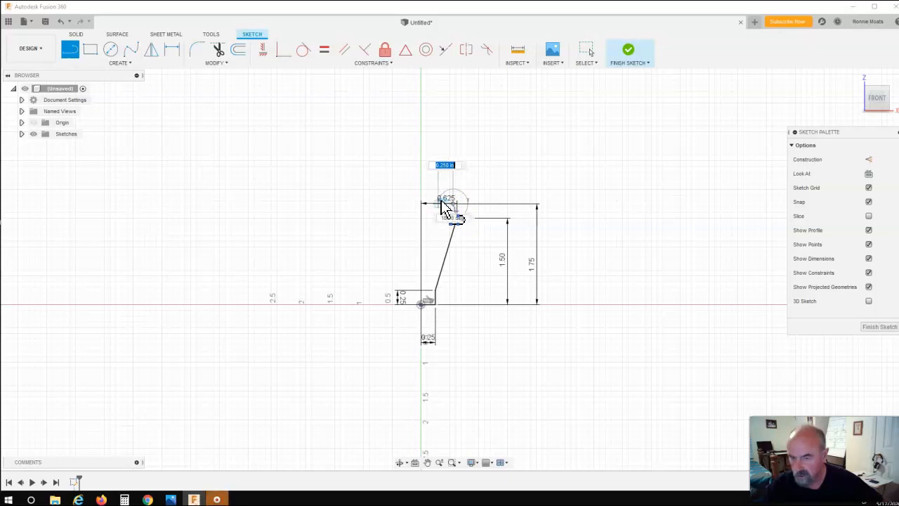
key(Escape)
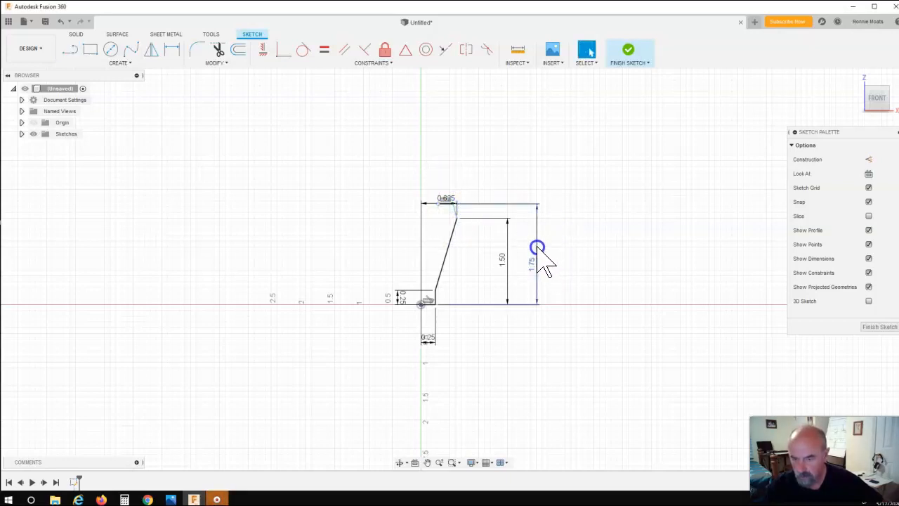
Move the 1.75 and 0.625 dimensions aside and dimension the short line's top endpoint 0.438 in from the vertical axis
drag(539, 254, 334, 255)
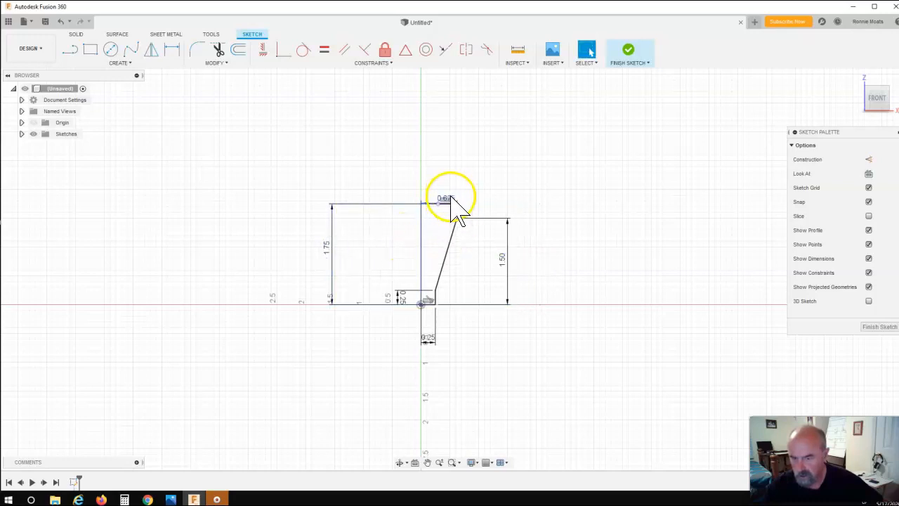
drag(452, 198, 457, 153)
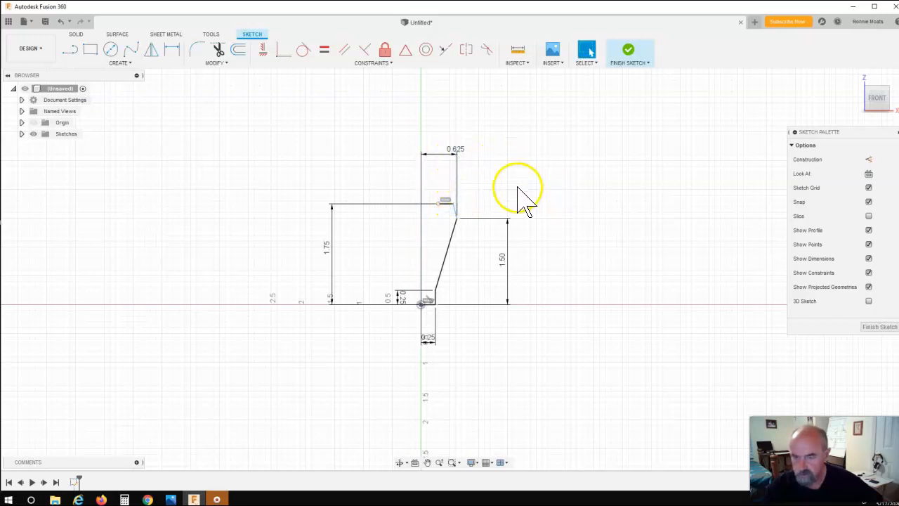
click(172, 49)
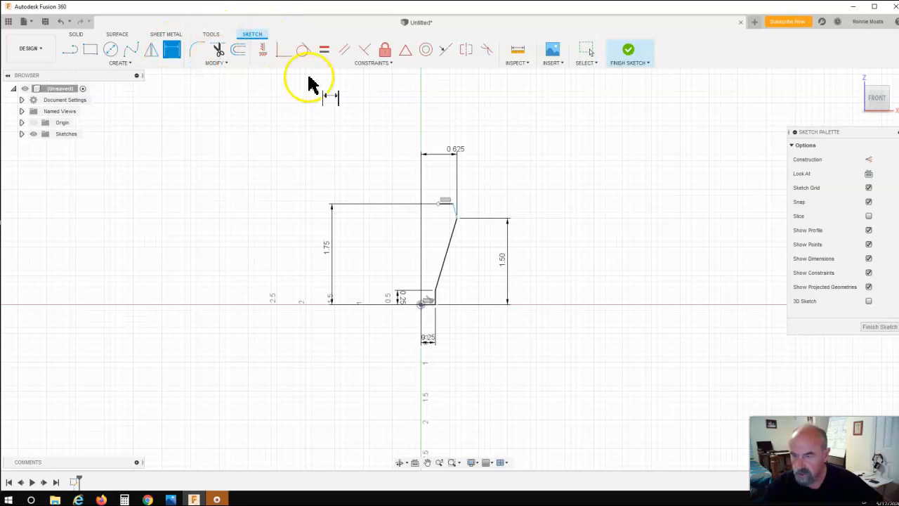
click(441, 209)
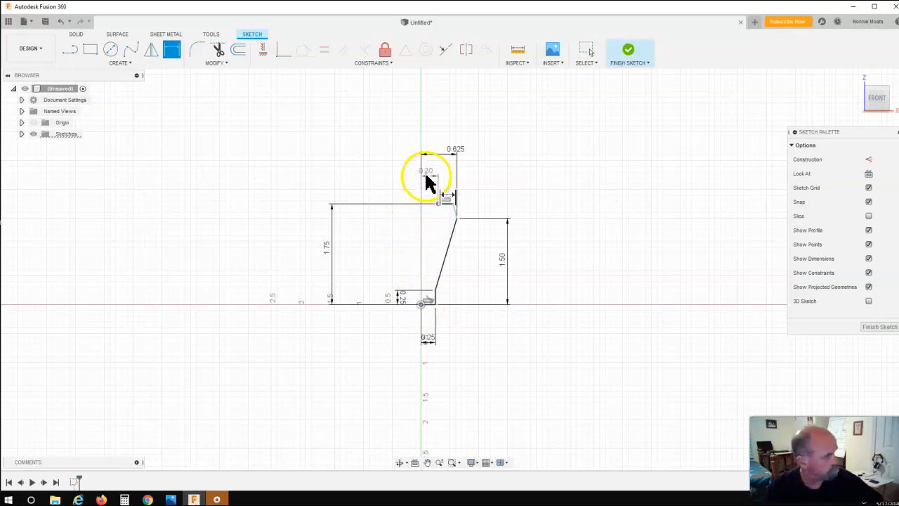
click(427, 181)
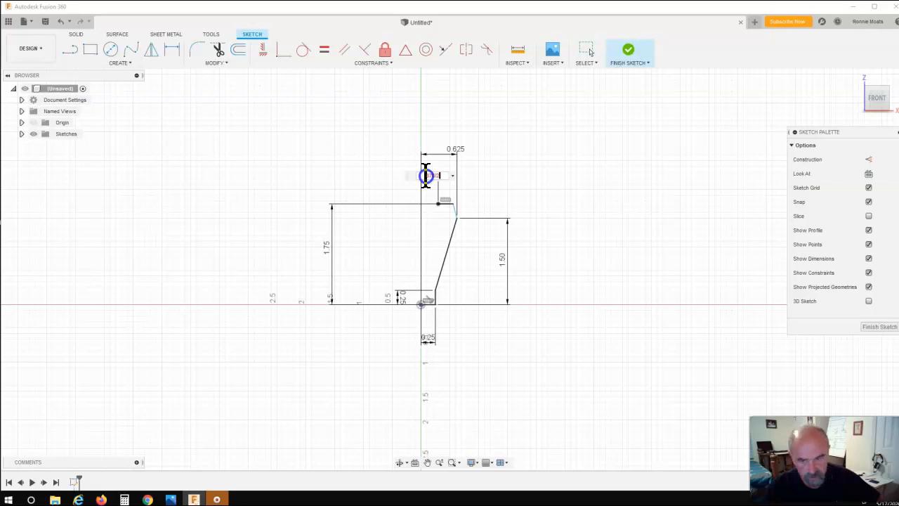
key(Return)
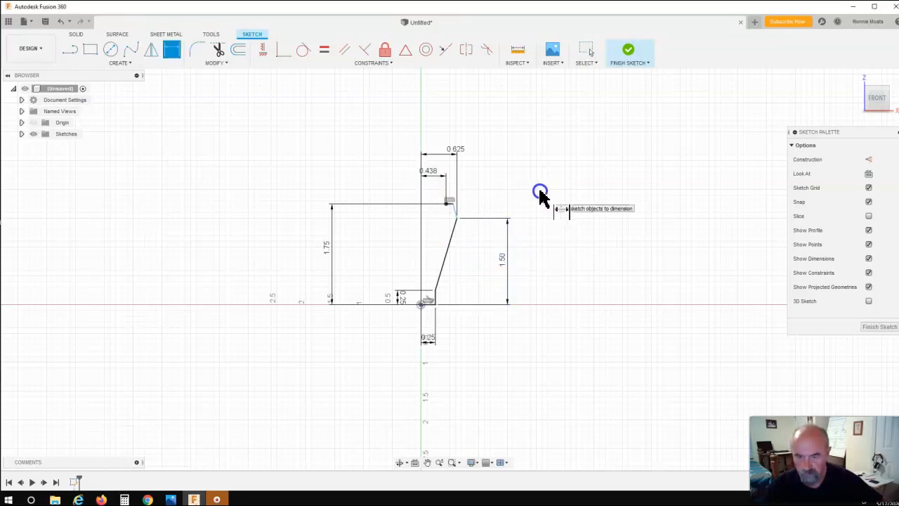
Draw a vertical line 0.375 in down from the short line's top endpoint
click(71, 51)
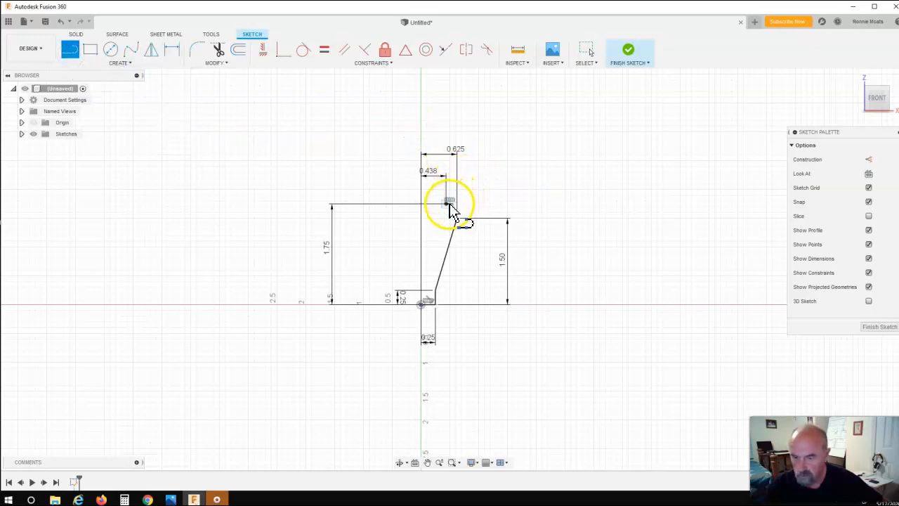
click(448, 205)
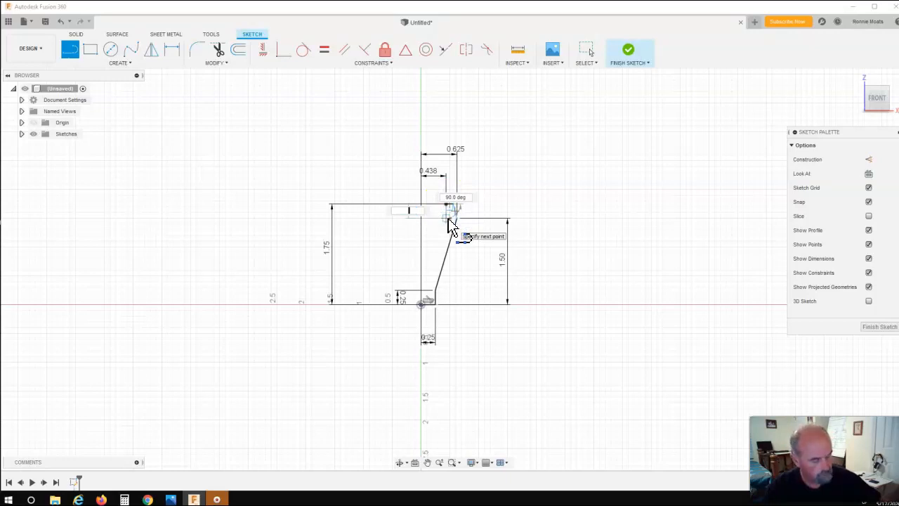
text(.375)
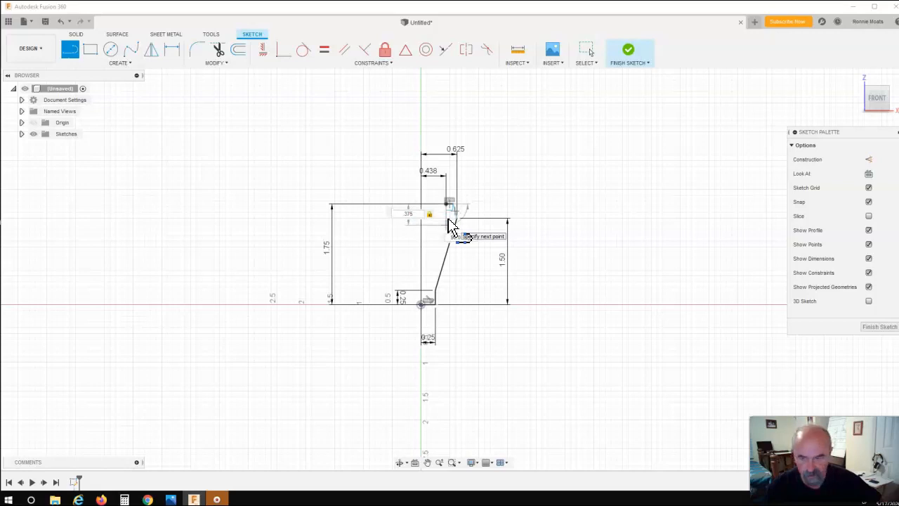
key(Return)
key(Escape)
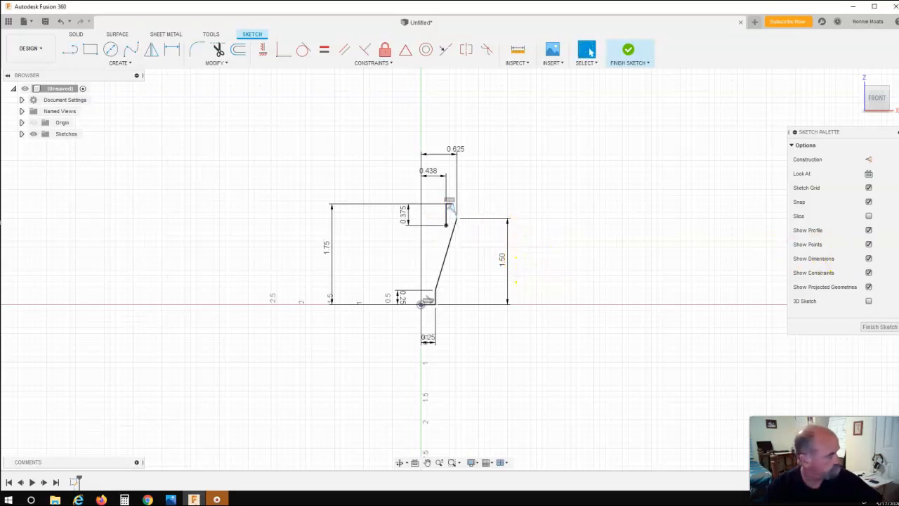
Check the reference drawing, then draw a short horizontal line leftward from the bottom of the 0.375 in line
drag(898, 96, 310, 96)
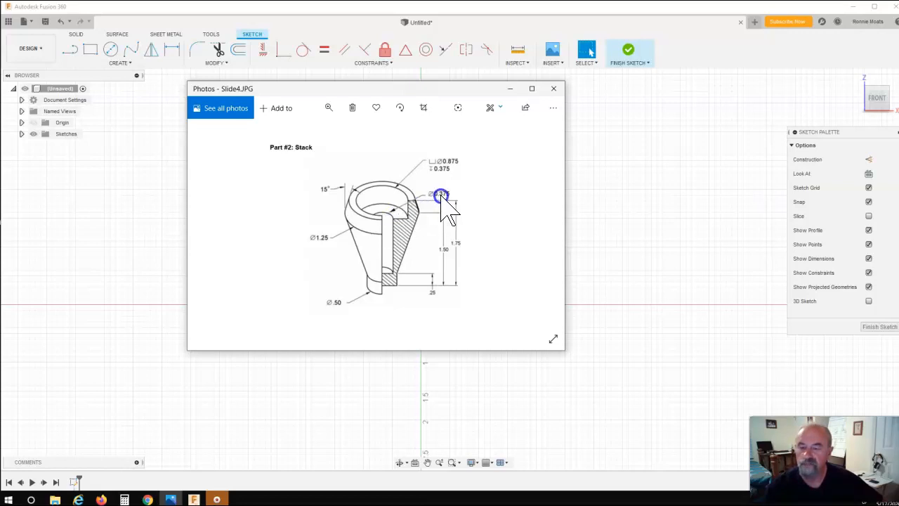
drag(386, 88, 898, 96)
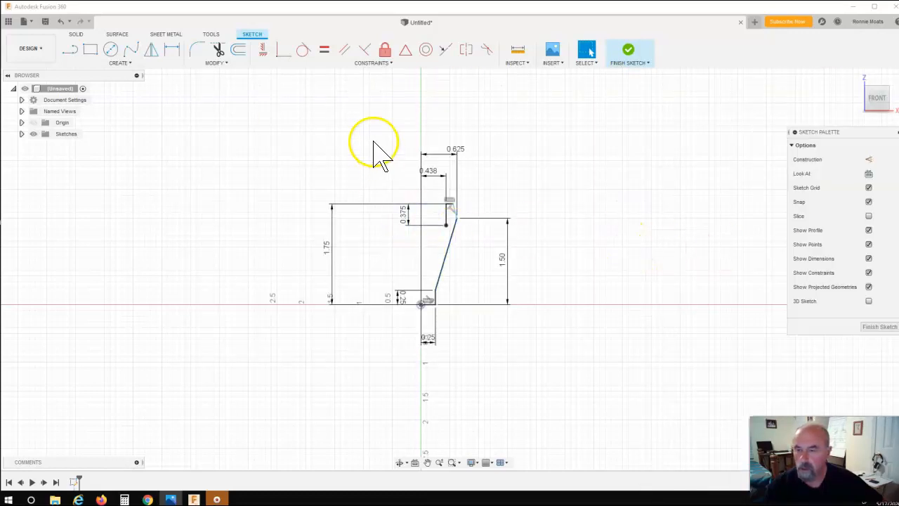
click(70, 50)
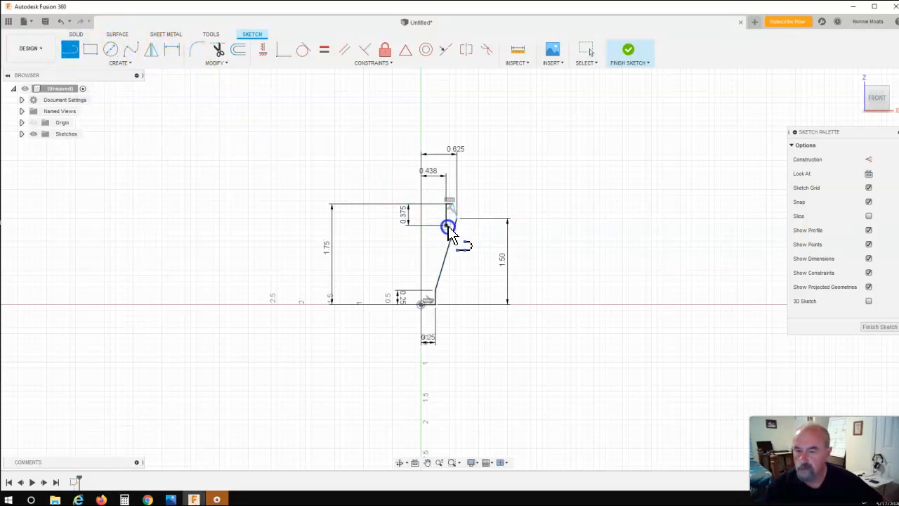
click(447, 227)
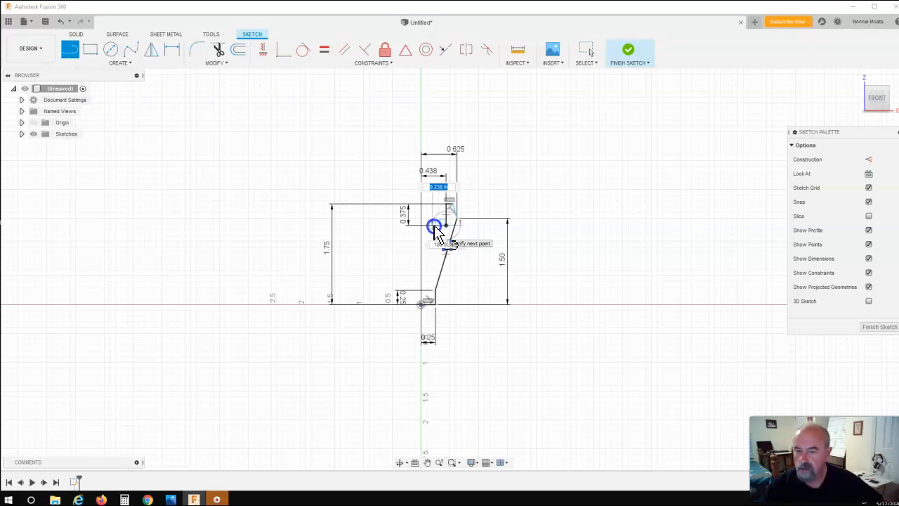
click(435, 228)
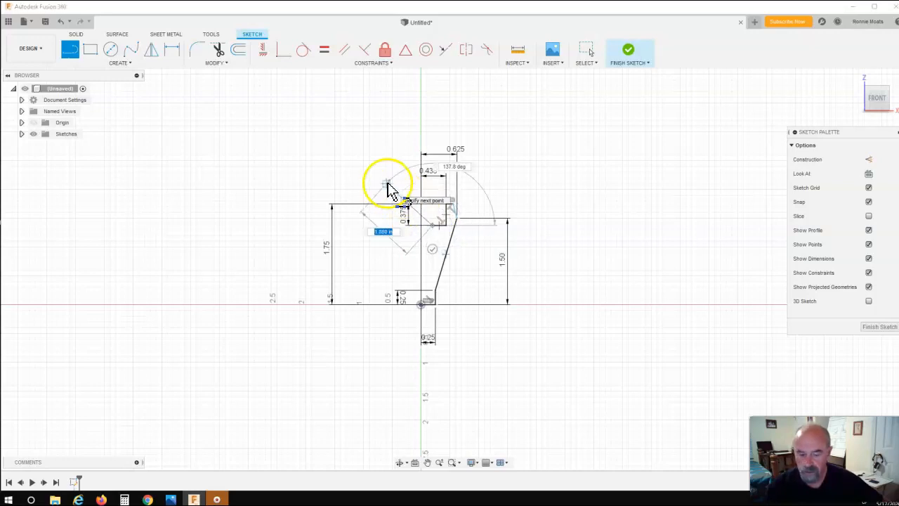
key(Escape)
Move the 0.375 dimension aside and dimension the new line's left endpoint 0.188 in from the vertical axis
drag(402, 209, 500, 208)
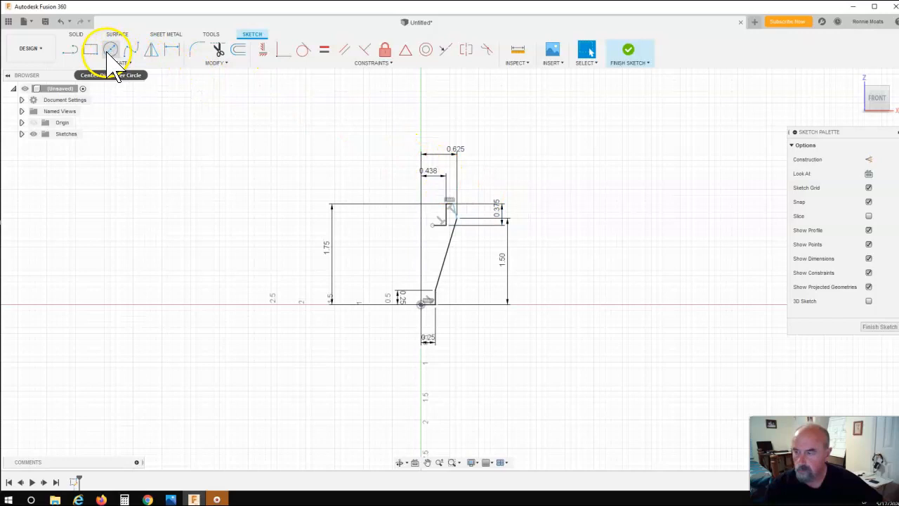
click(168, 51)
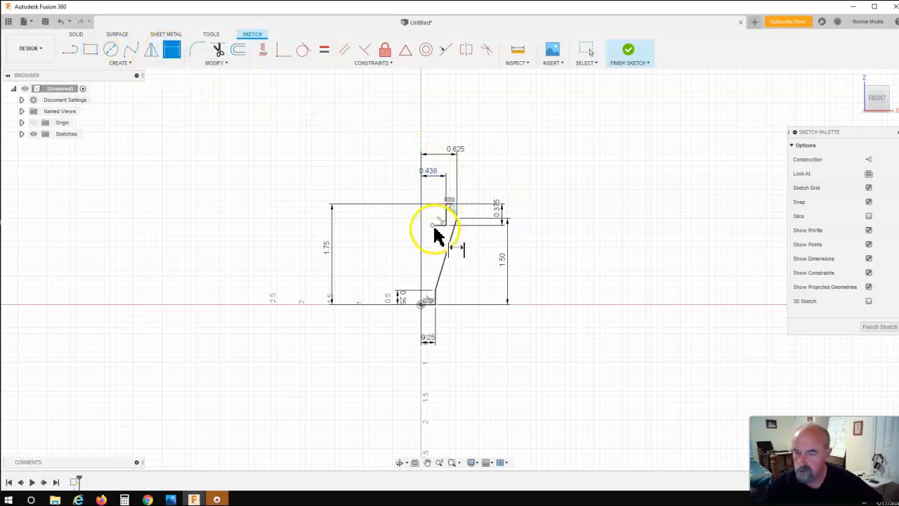
click(435, 285)
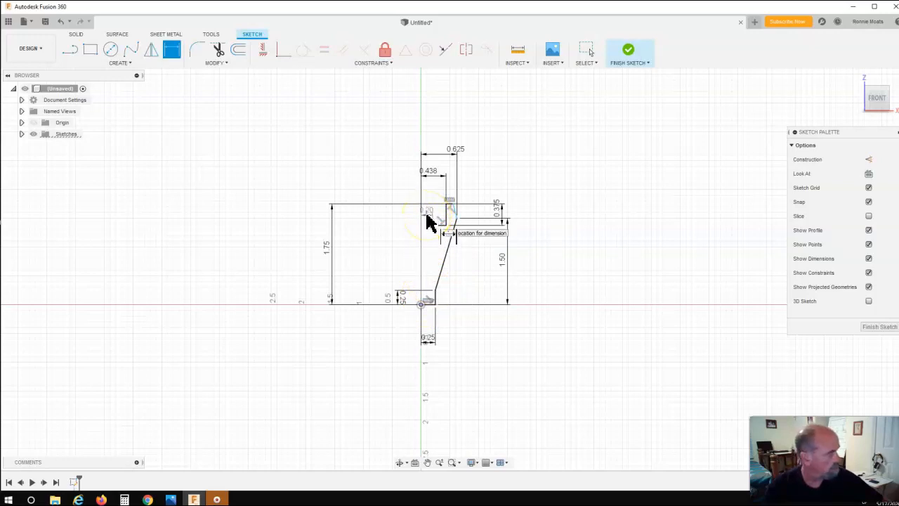
click(429, 223)
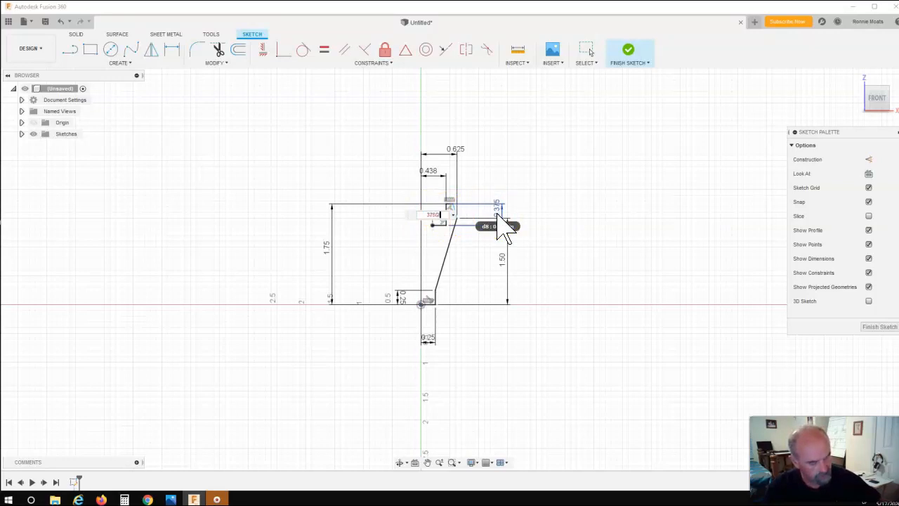
key(Return)
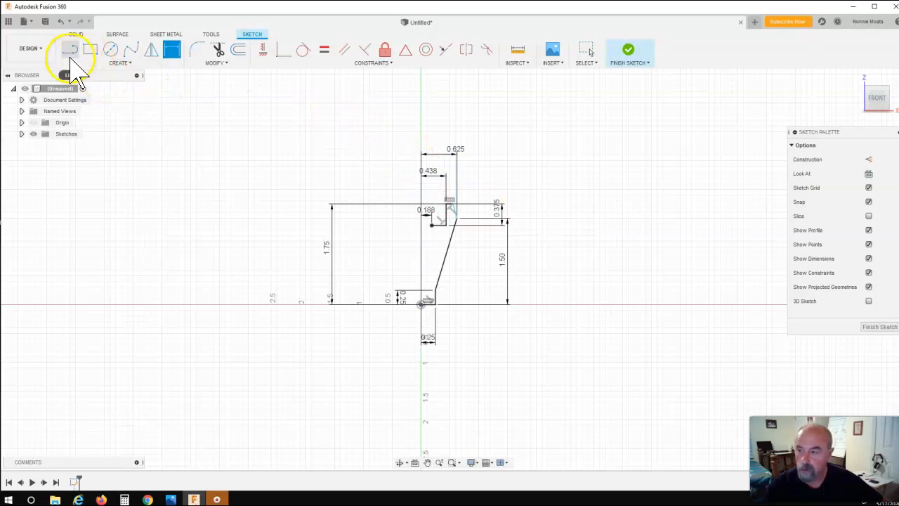
Draw a vertical line about 1.075 in down from the short horizontal line's left endpoint
click(70, 51)
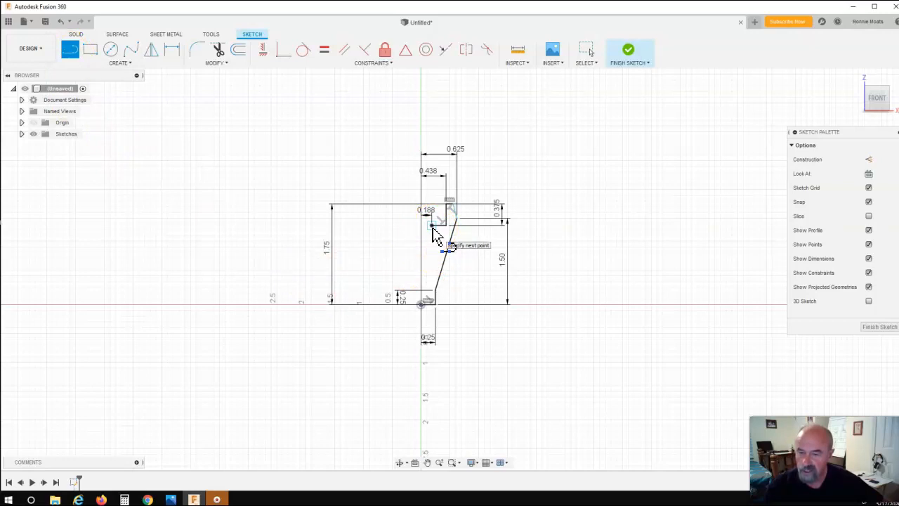
click(431, 226)
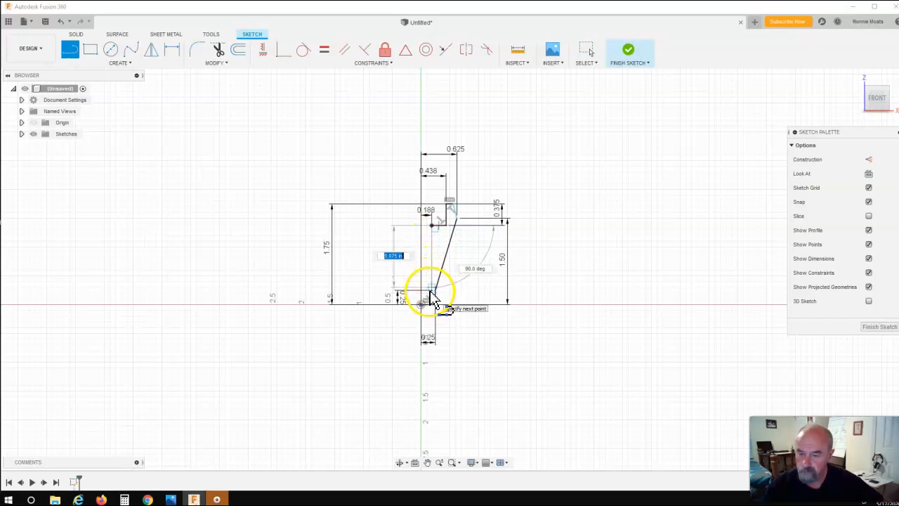
click(433, 294)
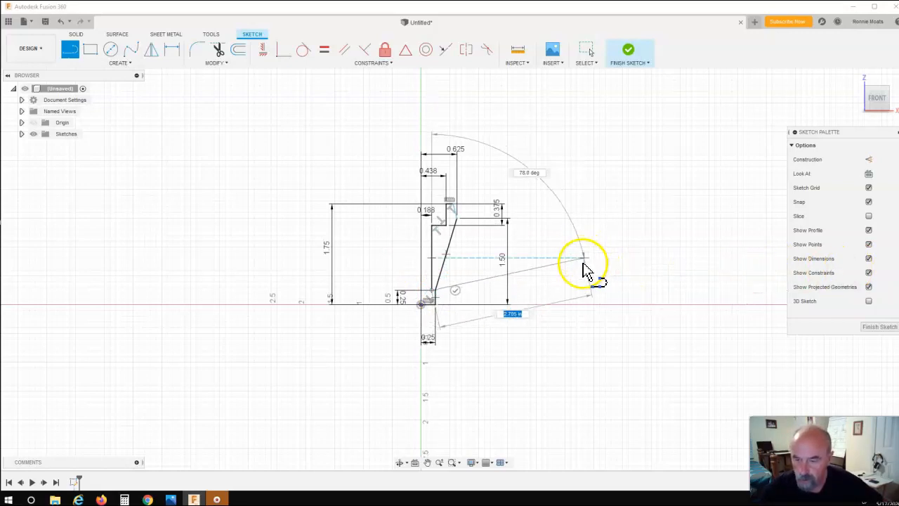
key(Escape)
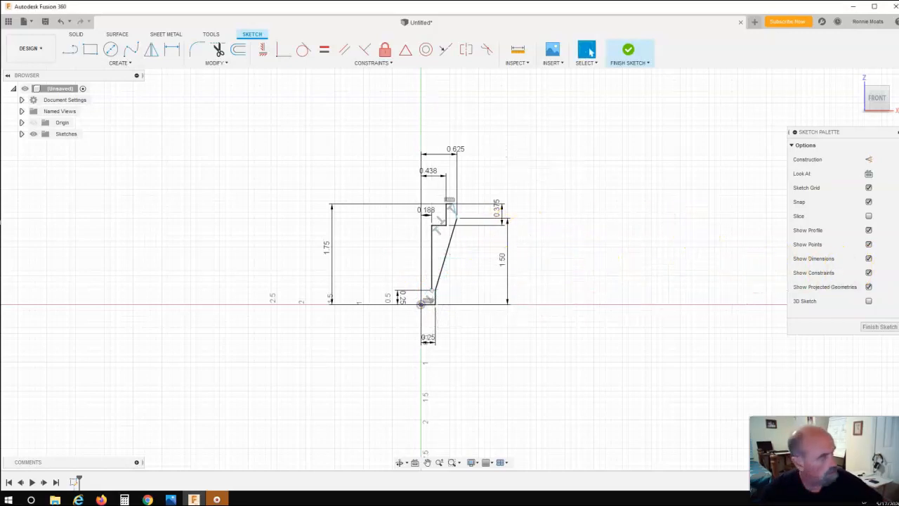
Recheck the reference drawing and close the profile with a line from the vertical line's bottom to the origin
mouse_move(898, 144)
mouse_down()
mouse_move(327, 176)
mouse_move(134, 132)
mouse_move(301, 94)
mouse_up()
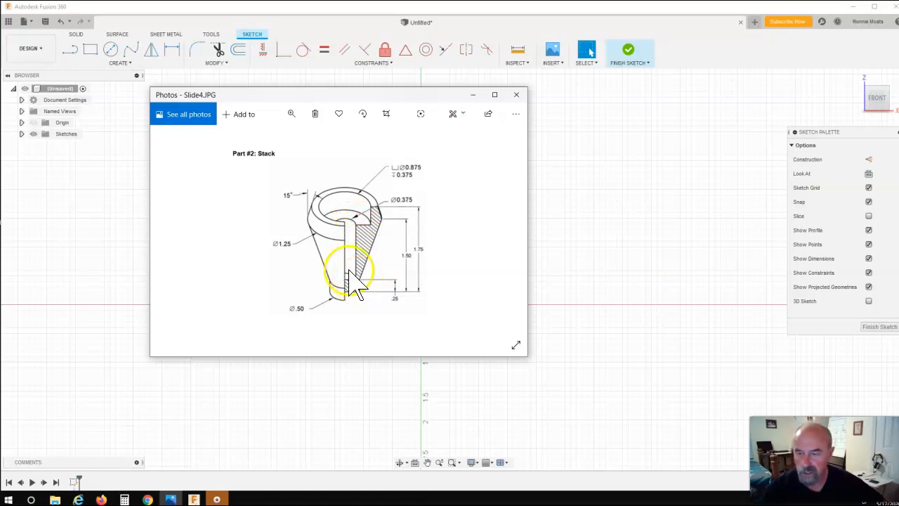
drag(344, 95, 898, 96)
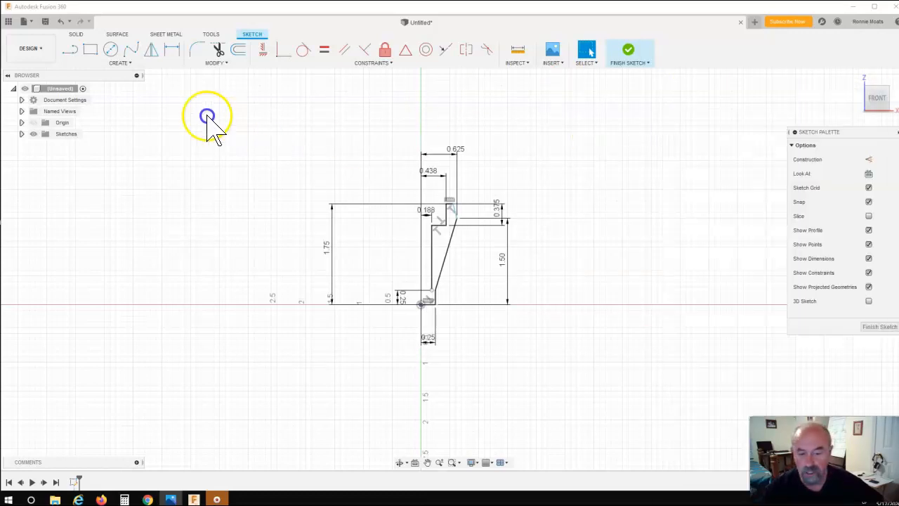
click(70, 49)
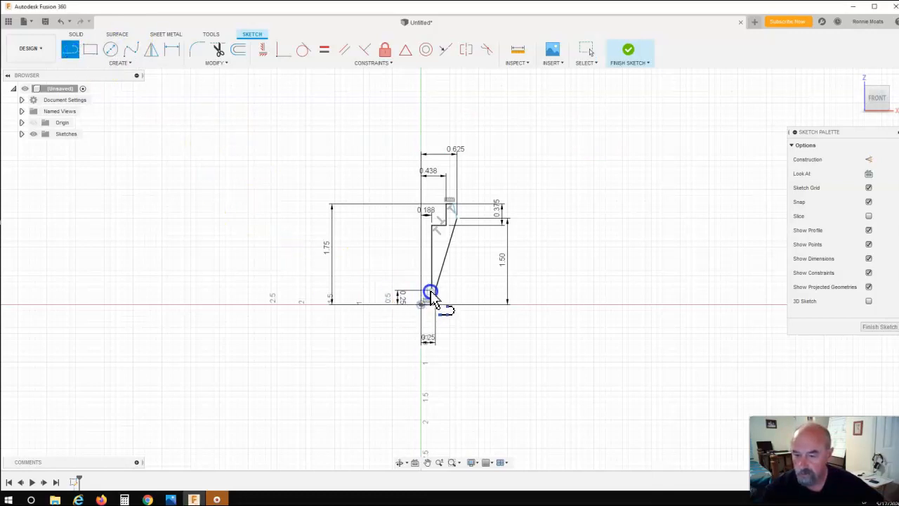
click(431, 294)
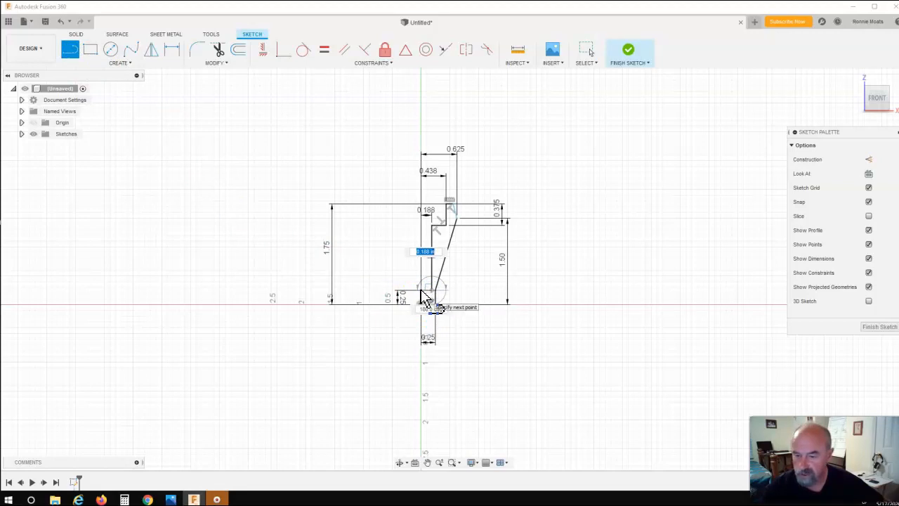
click(421, 304)
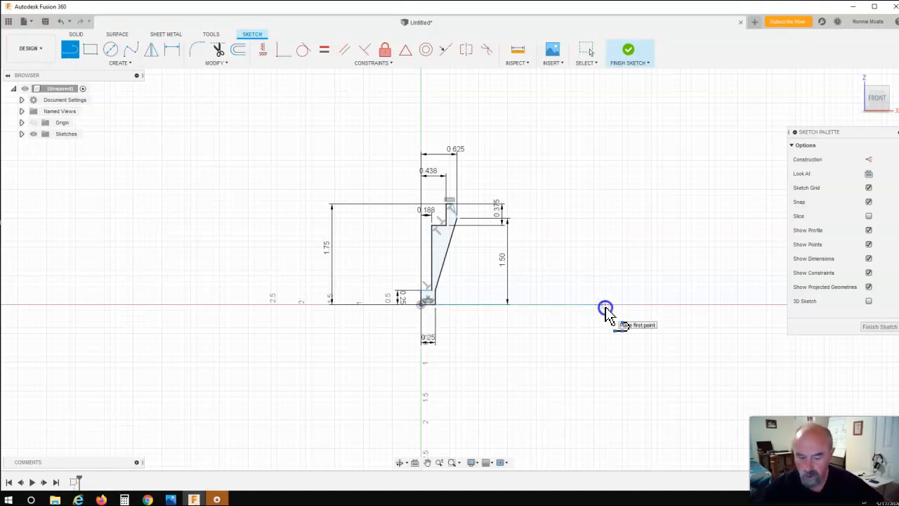
key(Escape)
drag(444, 260, 443, 236)
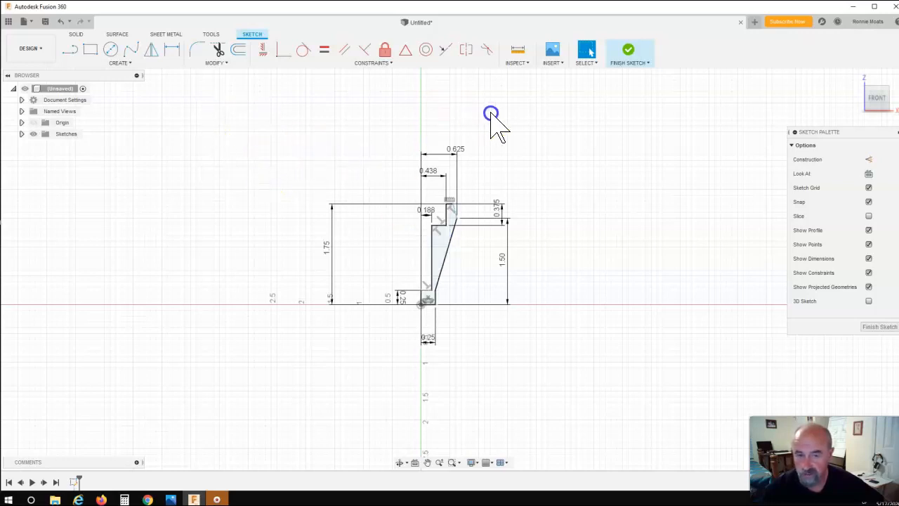
Finish the sketch and revolve the profile 360 degrees around the vertical axis as a new body
click(627, 52)
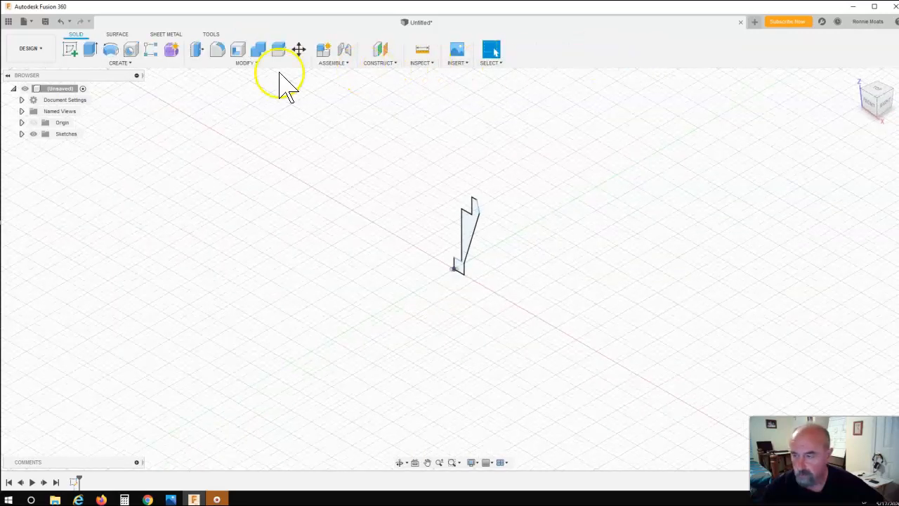
click(112, 55)
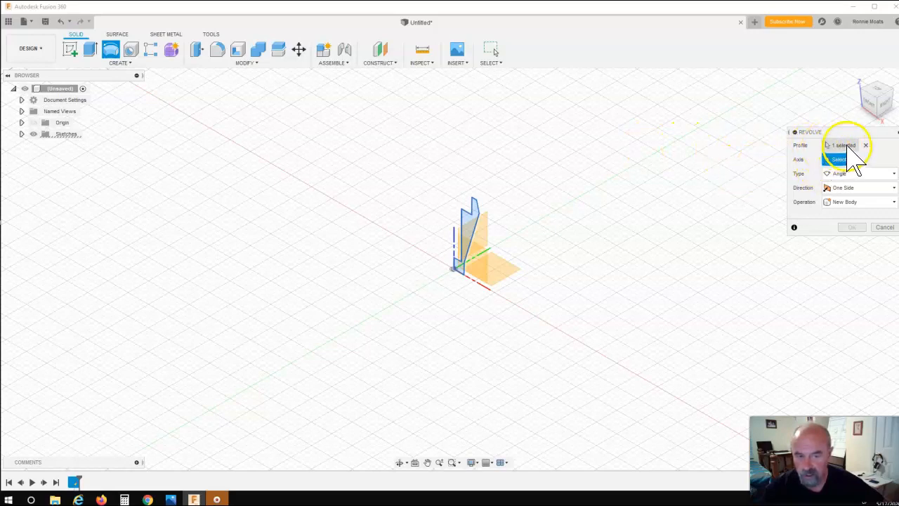
drag(847, 132, 702, 137)
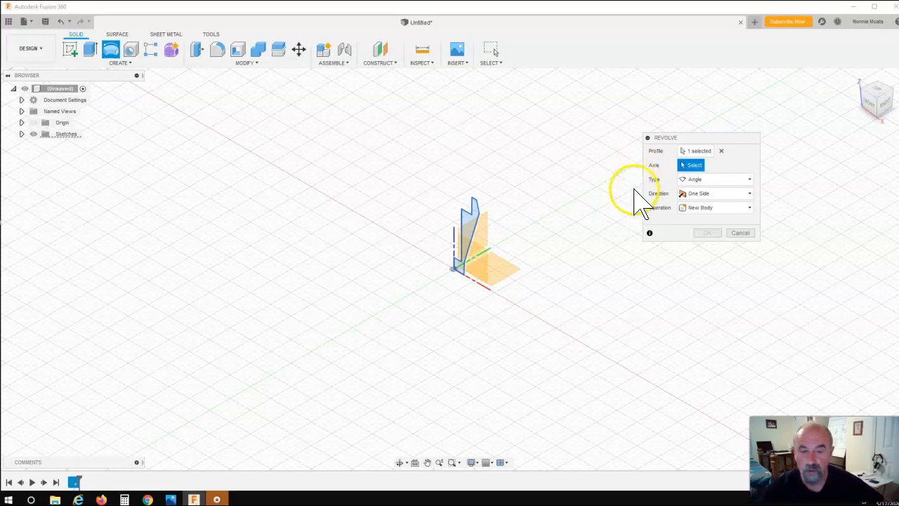
click(456, 265)
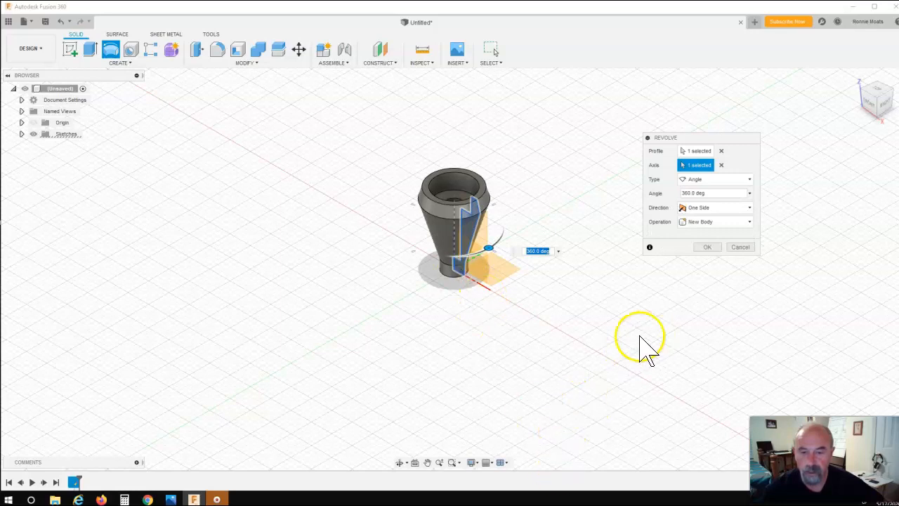
click(709, 248)
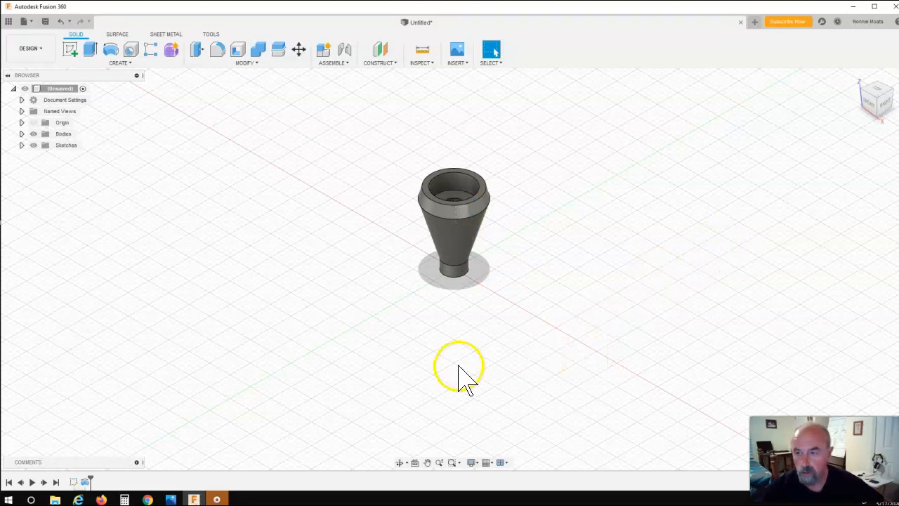
Save the design as Smoke Stack in Admin Project
click(8, 22)
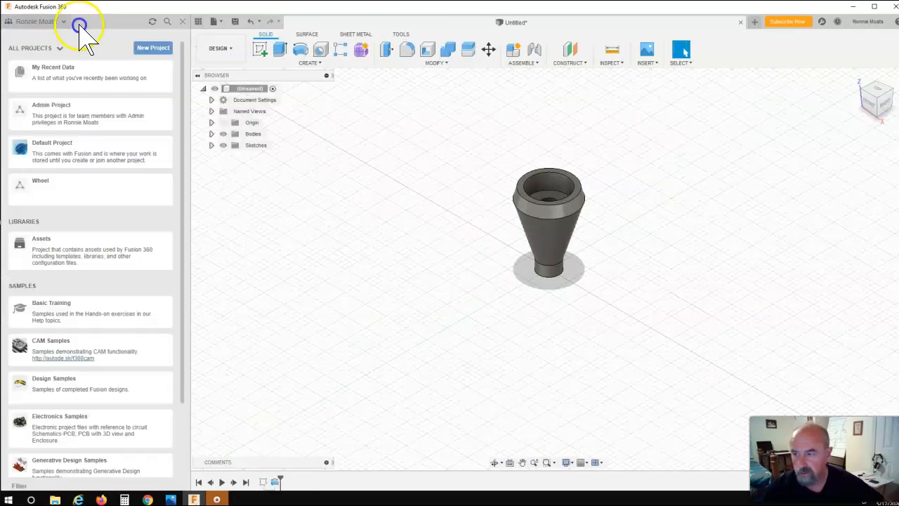
click(184, 22)
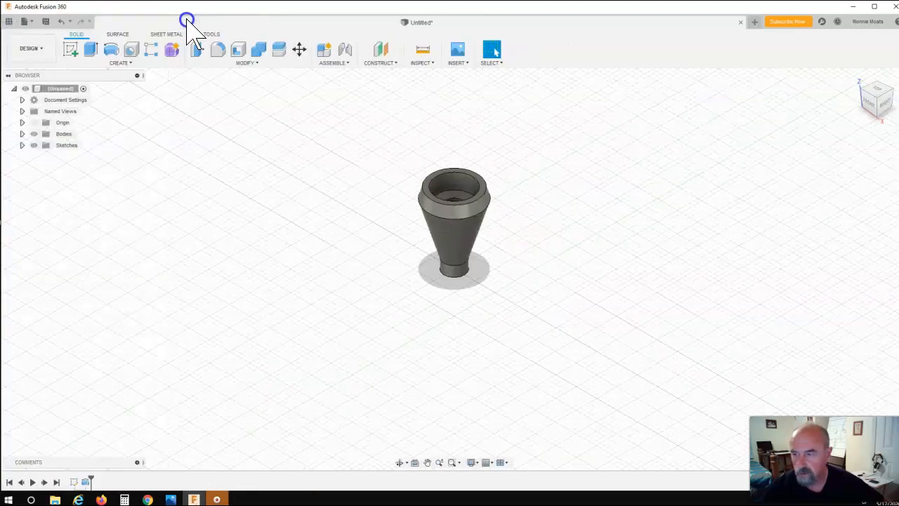
click(45, 22)
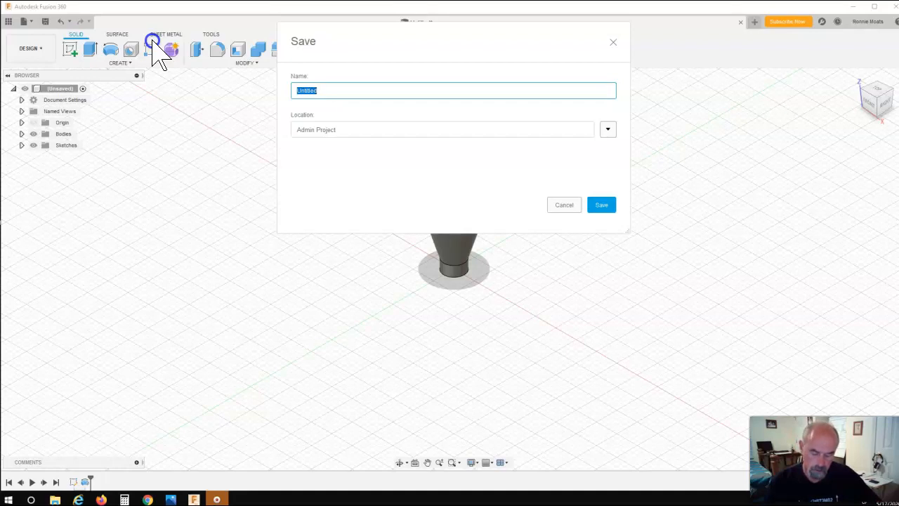
text(Sn)
text(oke)
text( Stack)
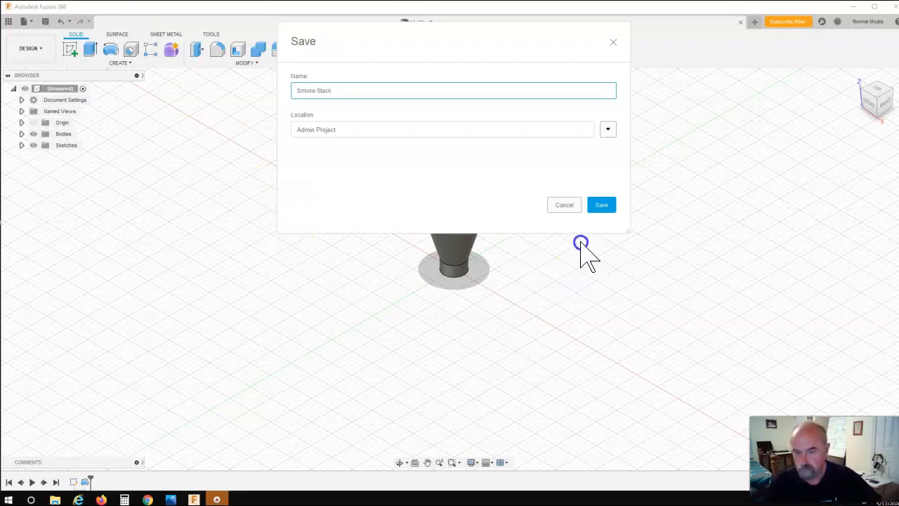
click(600, 206)
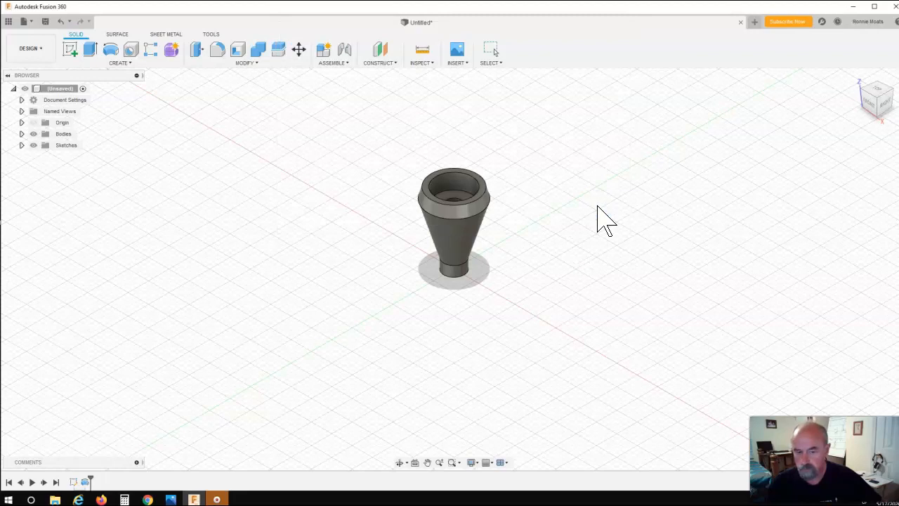